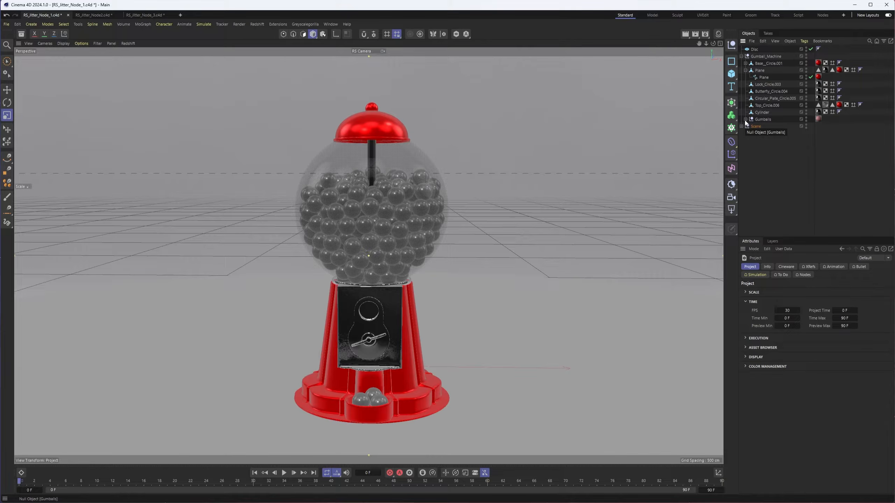
Open the GumBalls material's node graph docked below the viewport, with the node editor's attribute area hidden
left_click(746, 120)
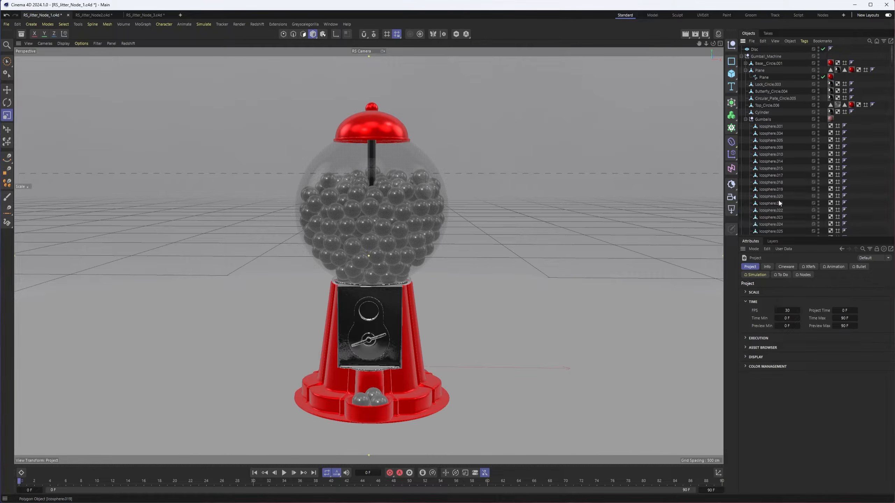
left_click(746, 119)
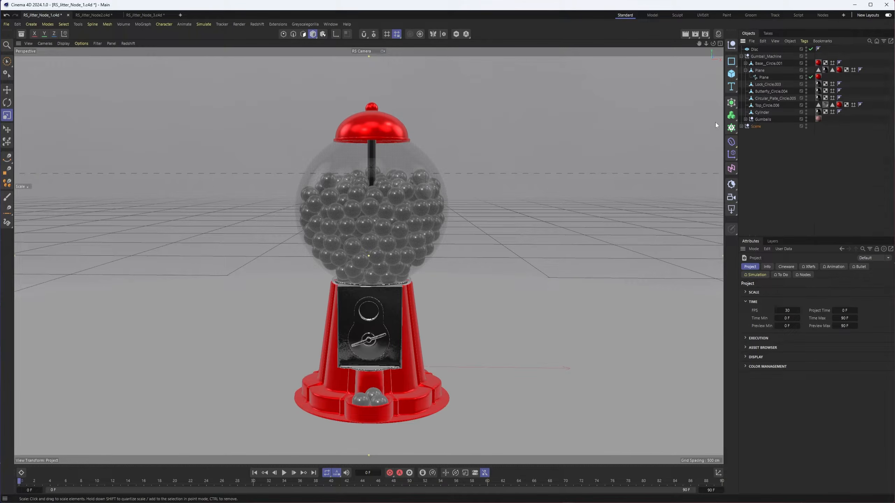
left_click(718, 34)
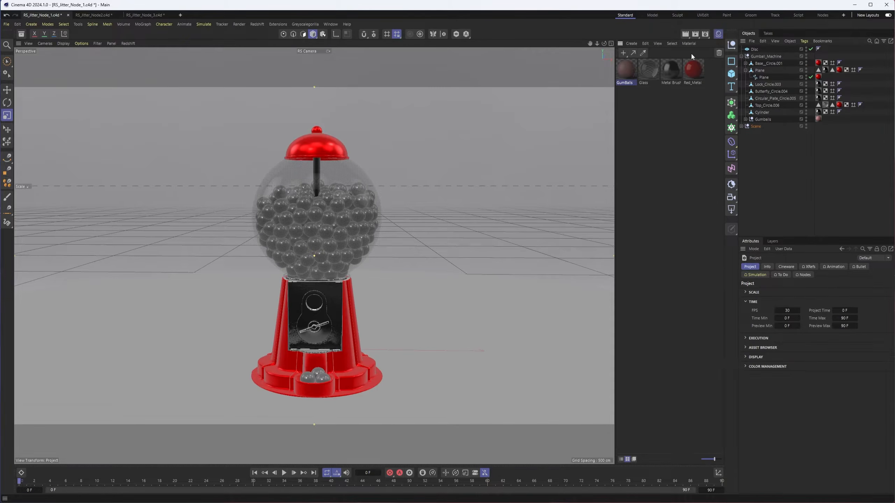
double_click(628, 74)
left_click_drag(633, 75, 641, 467)
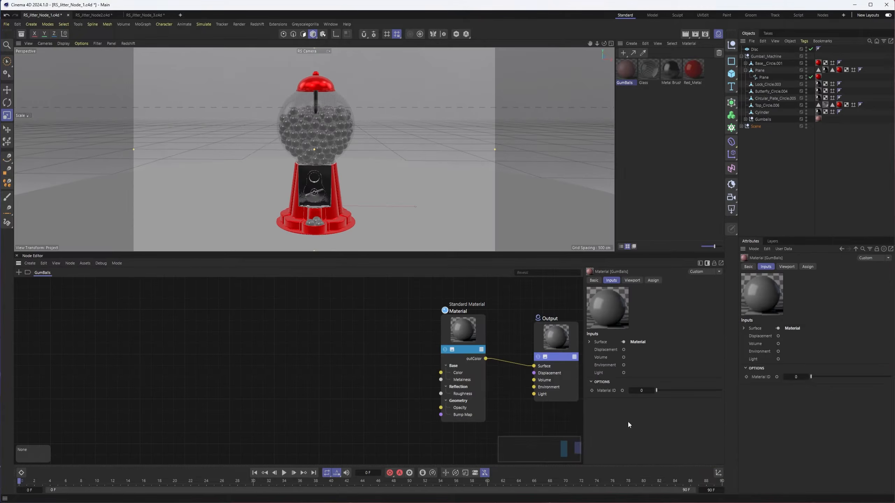
left_click(707, 263)
middle_click_drag(599, 300, 585, 300)
Add a Jitter node to the GumBalls graph and place it beside the Standard Material's input side
left_click(18, 272)
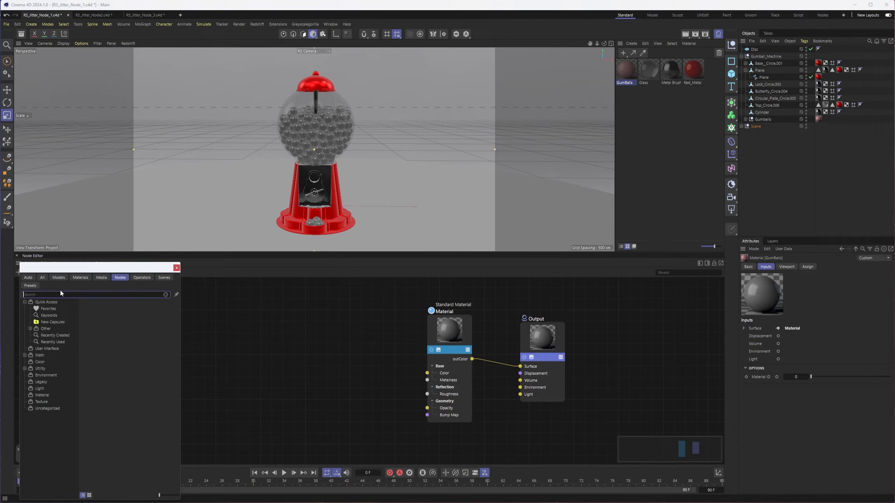
type("Jitter")
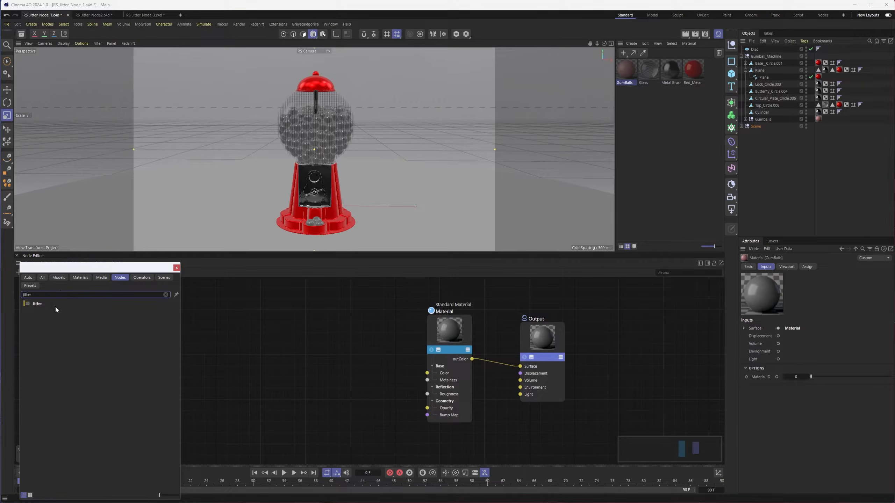
double_click(52, 303)
left_click_drag(524, 327, 374, 345)
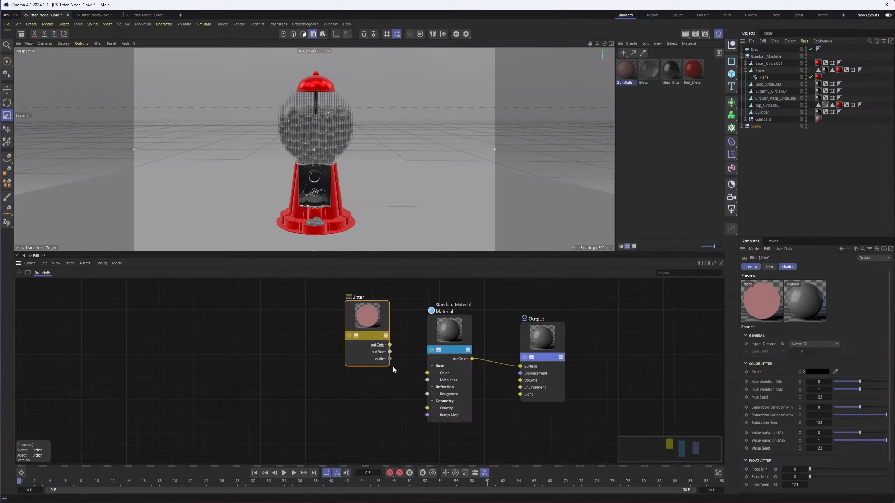
Connect the Jitter node's outColor to the Standard Material's Color input and start the Redshift render in the viewport
left_click(382, 347)
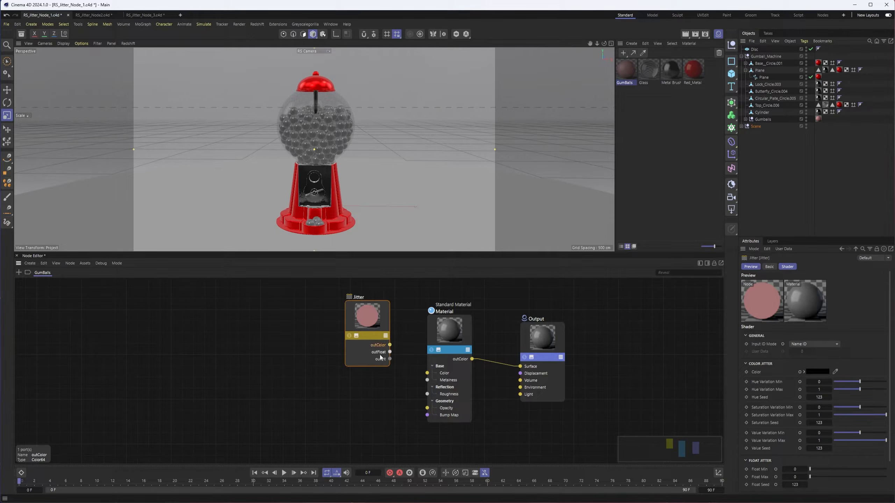
left_click(381, 360)
left_click_drag(371, 323, 371, 329)
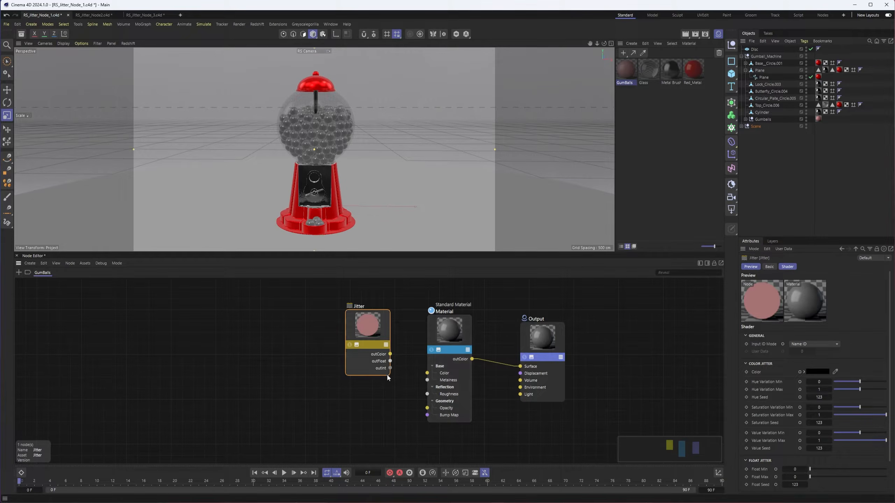
left_click_drag(380, 334, 363, 336)
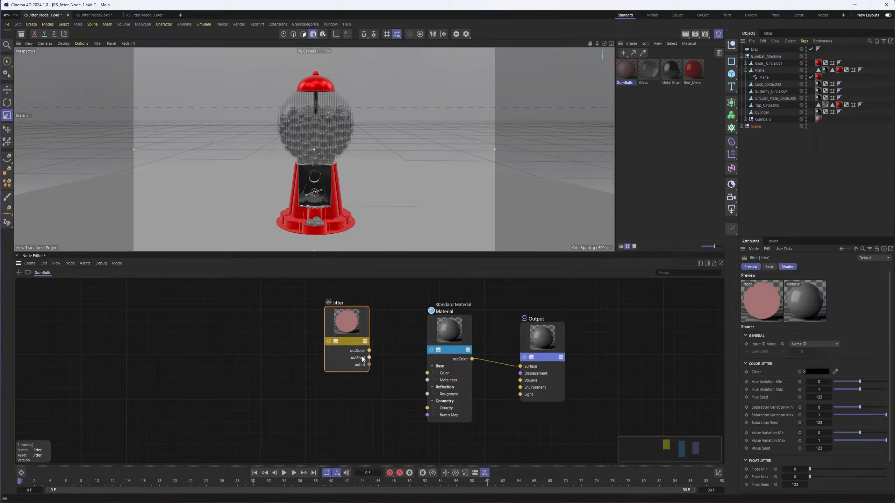
left_click_drag(369, 350, 427, 374)
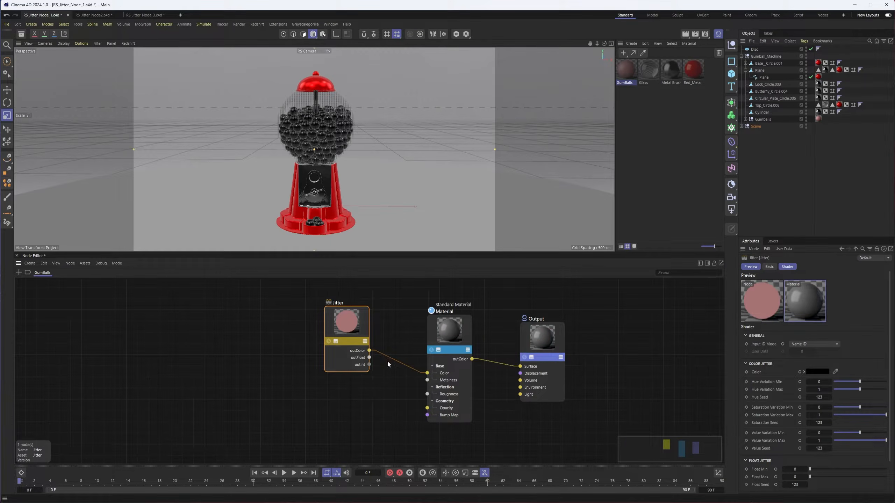
left_click(131, 44)
left_click(144, 56)
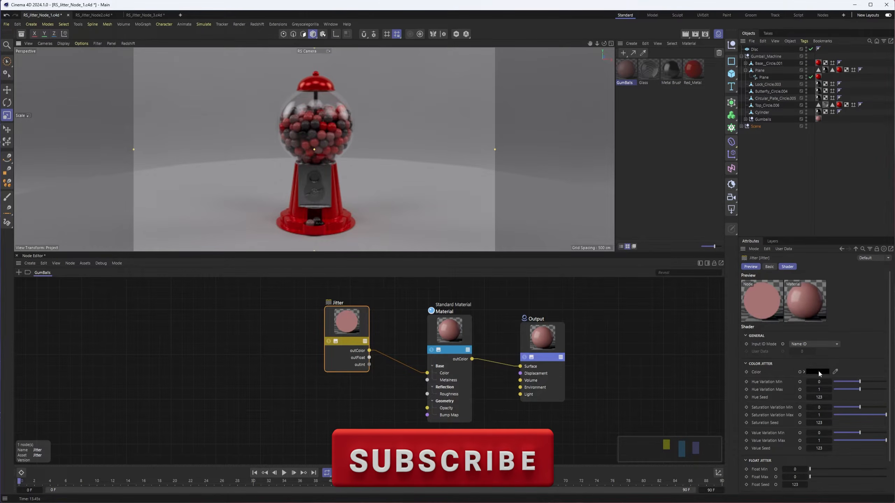
Review the Jitter node's Input ID Mode options, keeping Name ID, and check the object names inside the Gumballs group
left_click(811, 343)
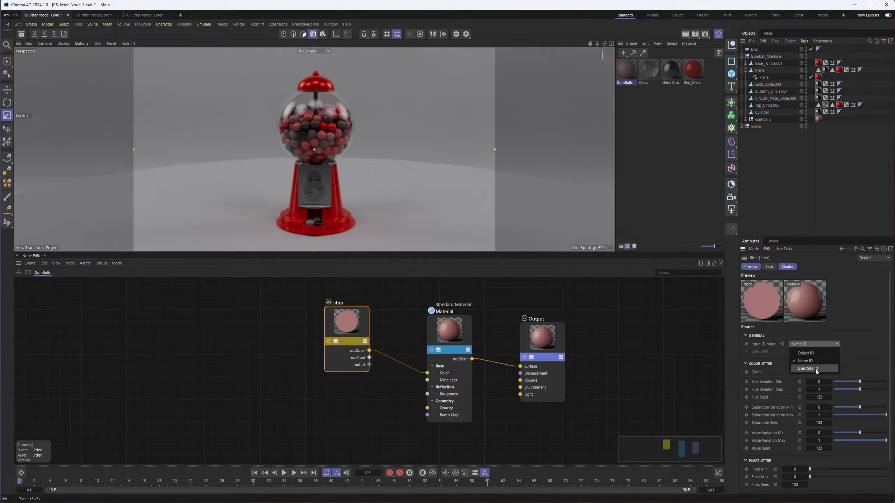
left_click(816, 363)
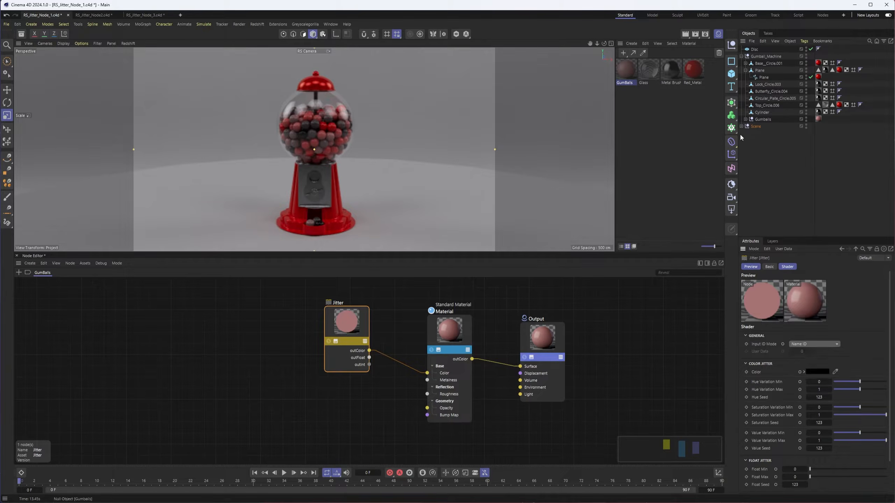
left_click(745, 120)
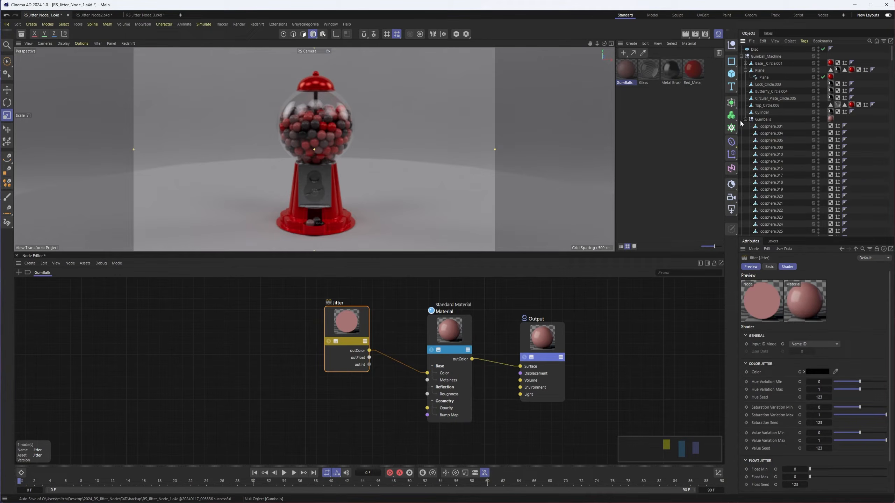
left_click(745, 119)
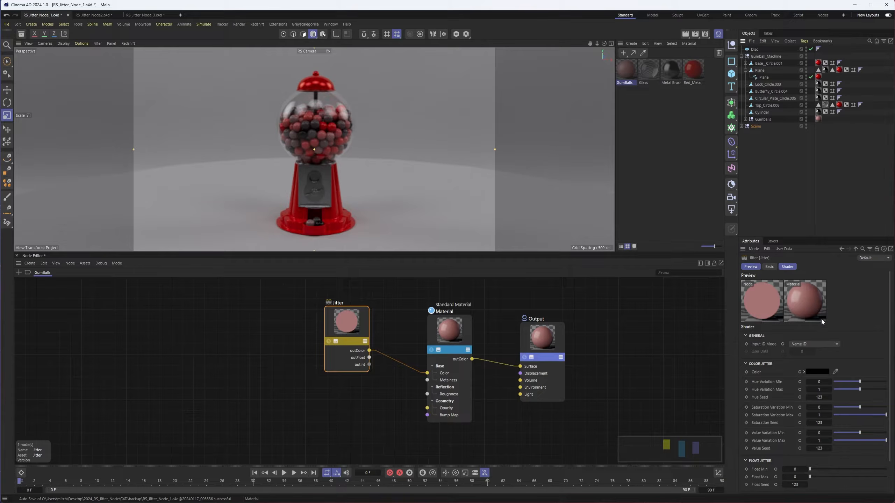
Try white as the Jitter node's base color and undo the change
left_click(818, 371)
left_click(748, 407)
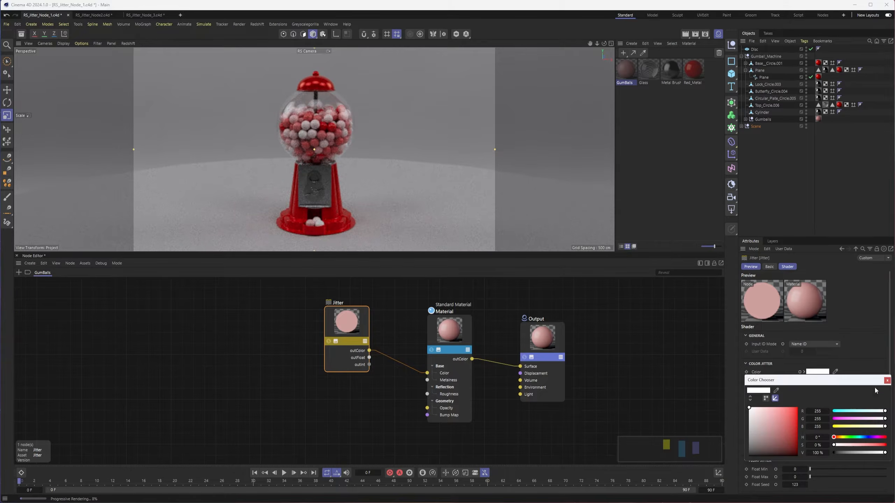
key("ctrl+z")
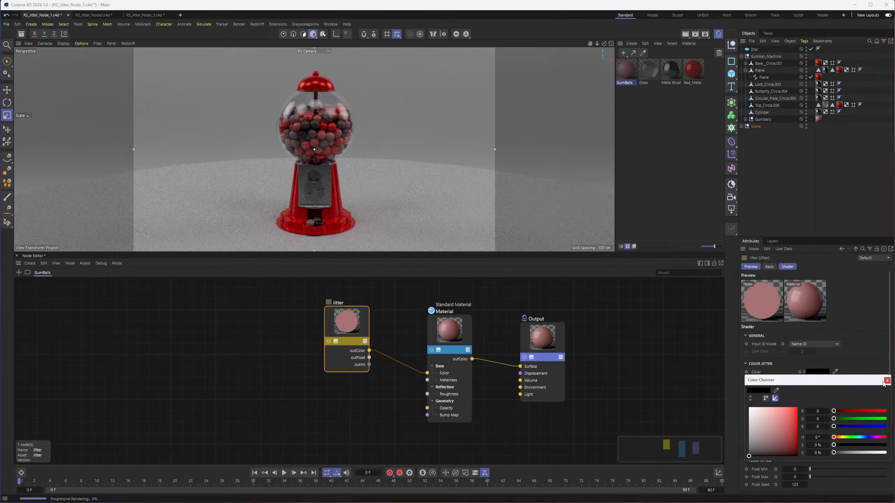
left_click(887, 381)
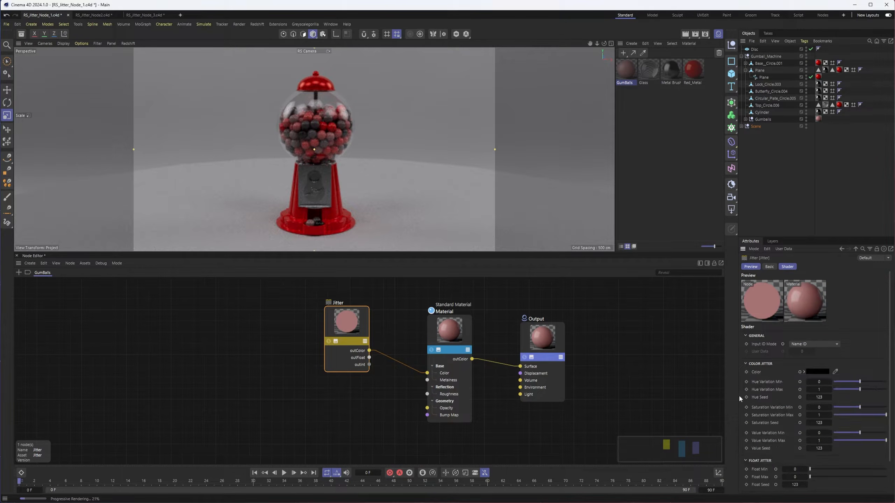
Set the Jitter node's Hue Variation Max to 360 and Hue Variation Min to -360
left_click(744, 364)
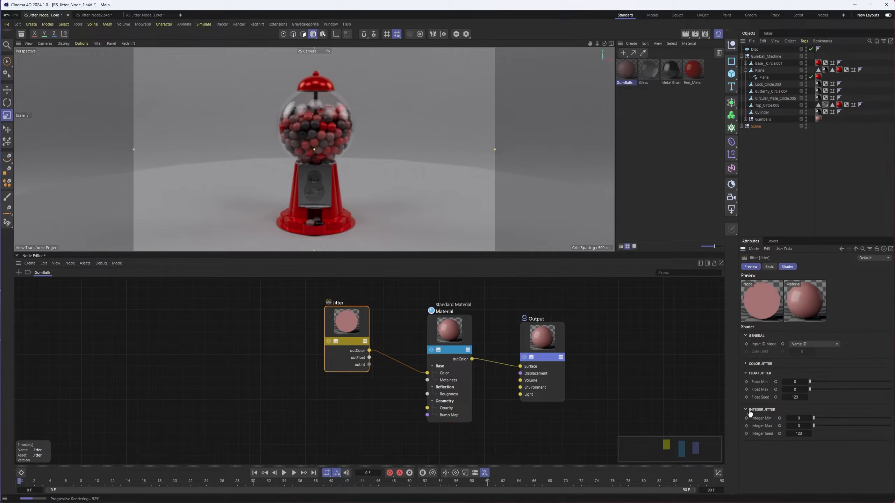
left_click(745, 365)
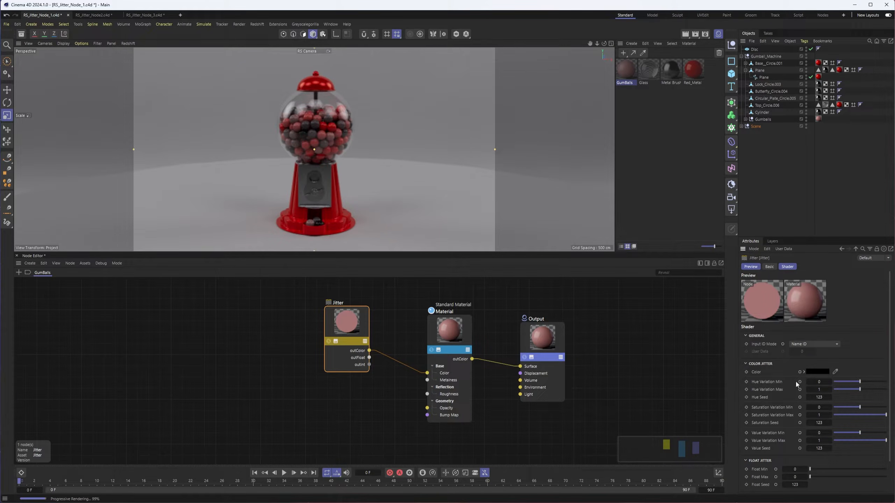
left_click(778, 390)
left_click_drag(860, 389, 892, 392)
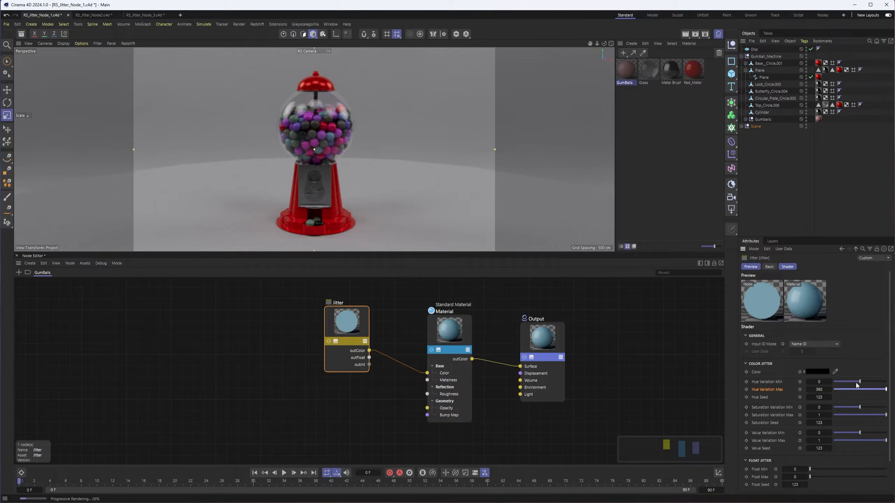
left_click_drag(807, 382, 797, 383)
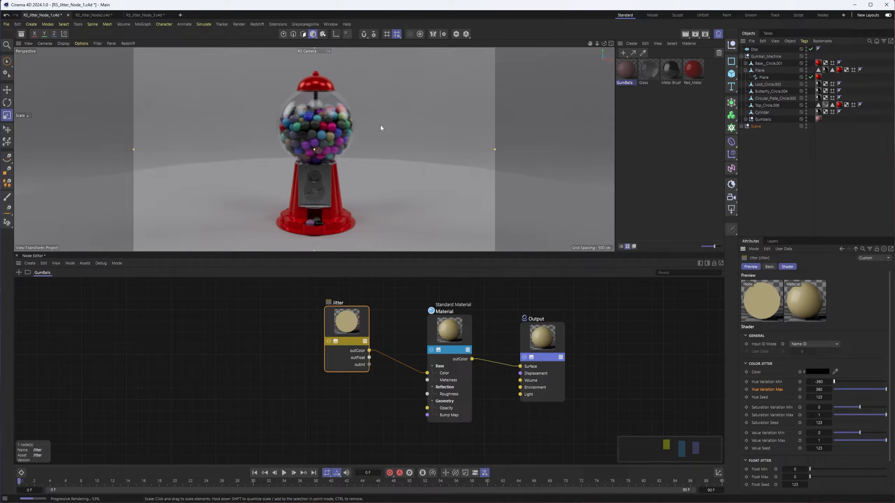
Set the Jitter node's base color to pure white (RGB 255, 255, 255)
left_click(814, 372)
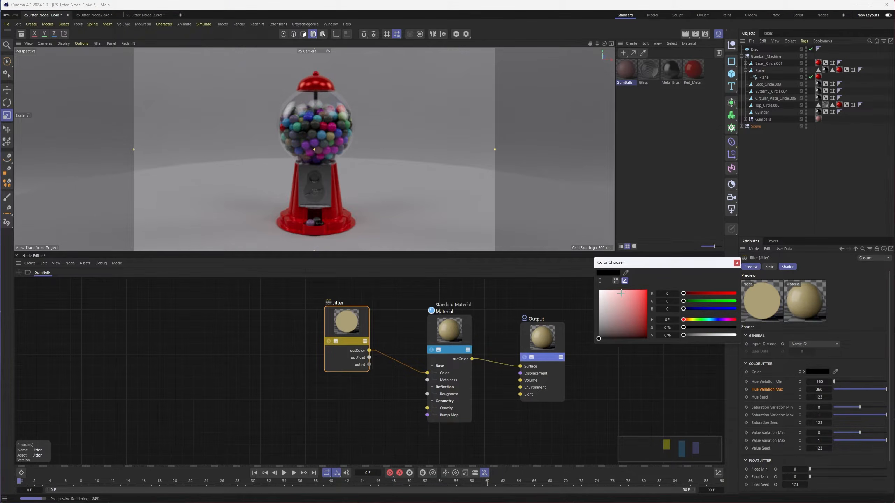
left_click_drag(603, 295, 597, 288)
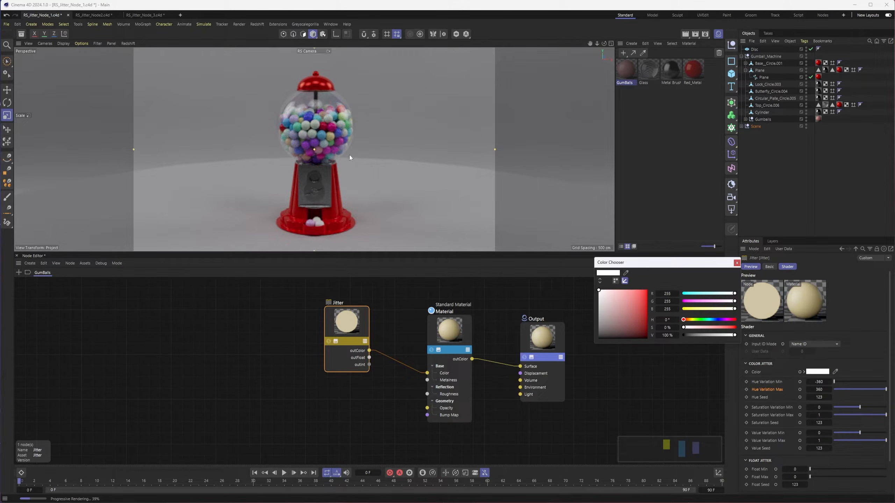
left_click_drag(602, 335, 598, 290)
left_click(736, 263)
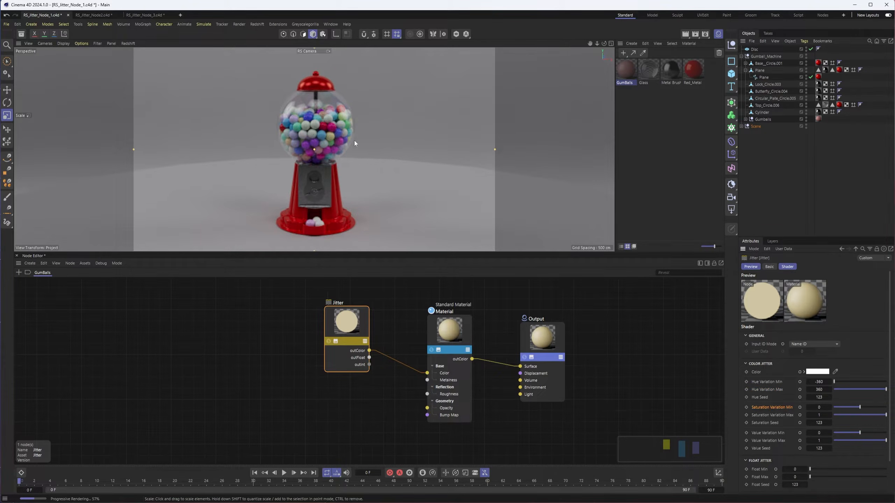
Adjust the Jitter node's Saturation Variation Min to 0.822, judging the result on a close-up of the gumballs
left_click_drag(860, 408, 886, 407)
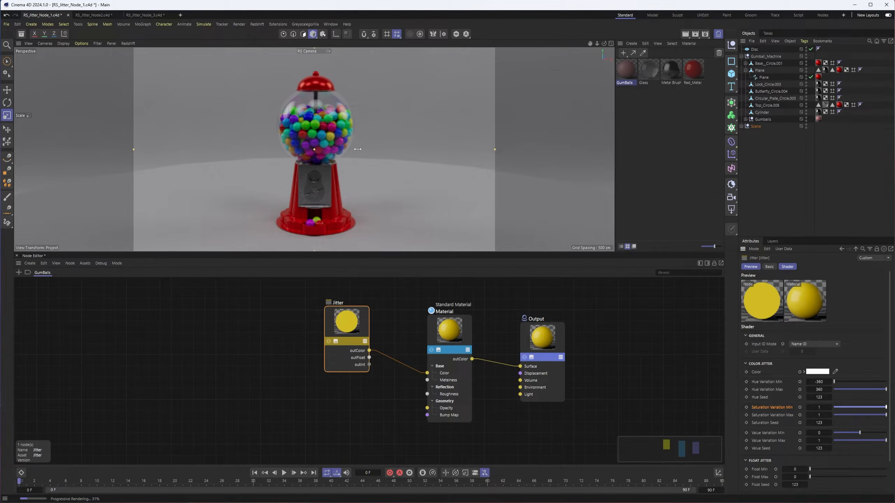
scroll(301, 120, "up", 5)
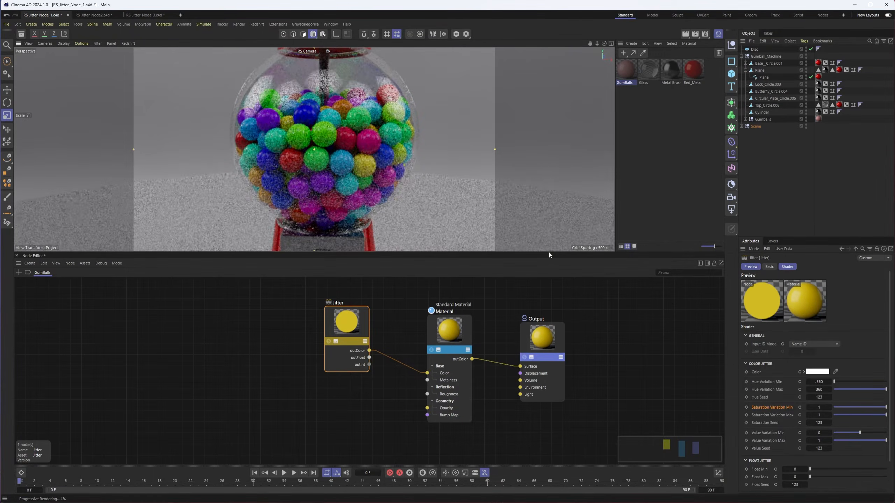
left_click_drag(870, 410, 877, 409)
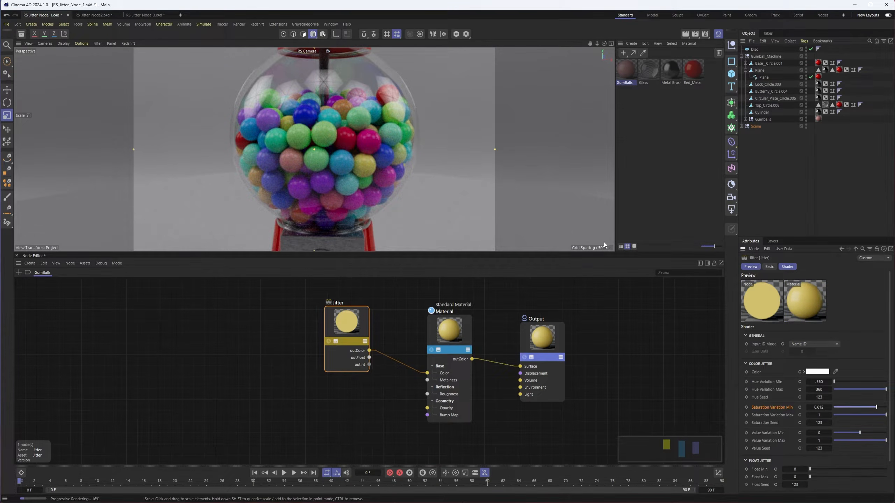
left_click_drag(844, 409, 883, 414)
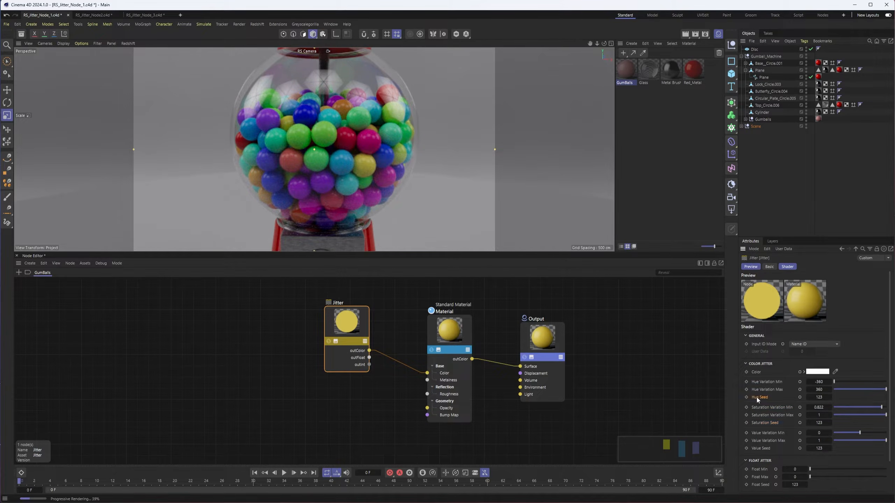
Reshuffle the gumball colors by raising the Jitter node's Hue Seed to 129
left_click(831, 397)
left_click(830, 397)
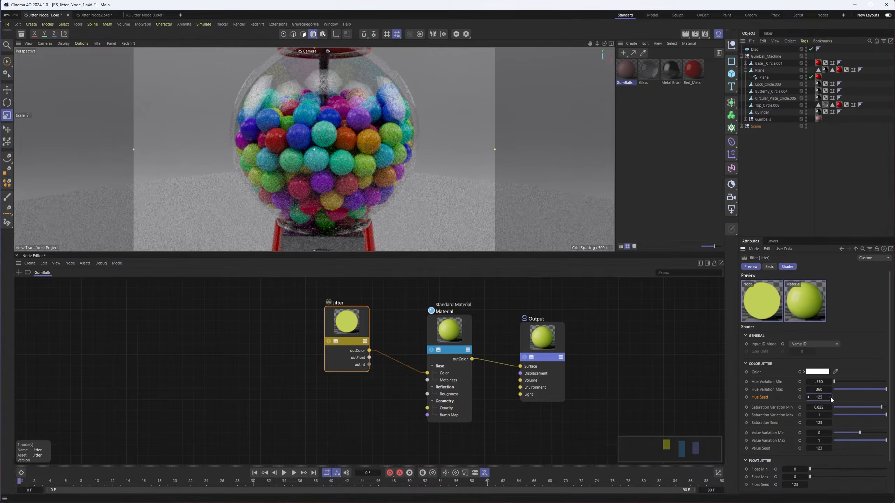
left_click(830, 397)
left_click(831, 397)
left_click(831, 397)
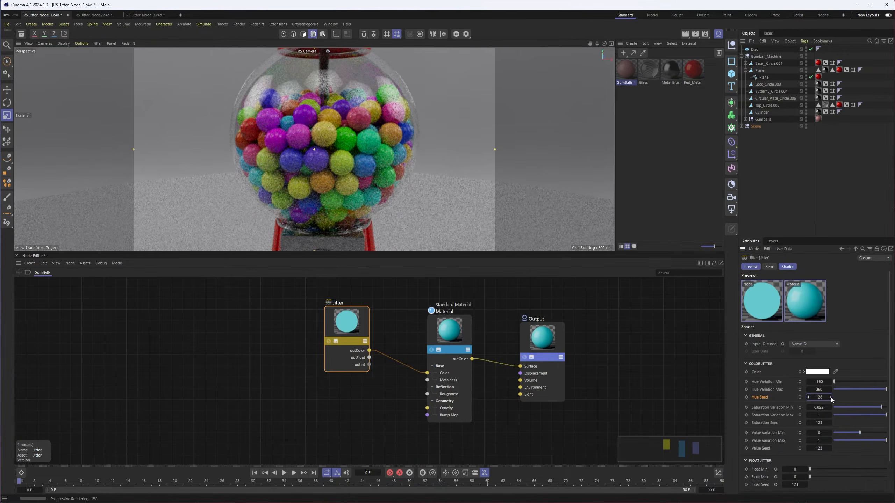
left_click(830, 397)
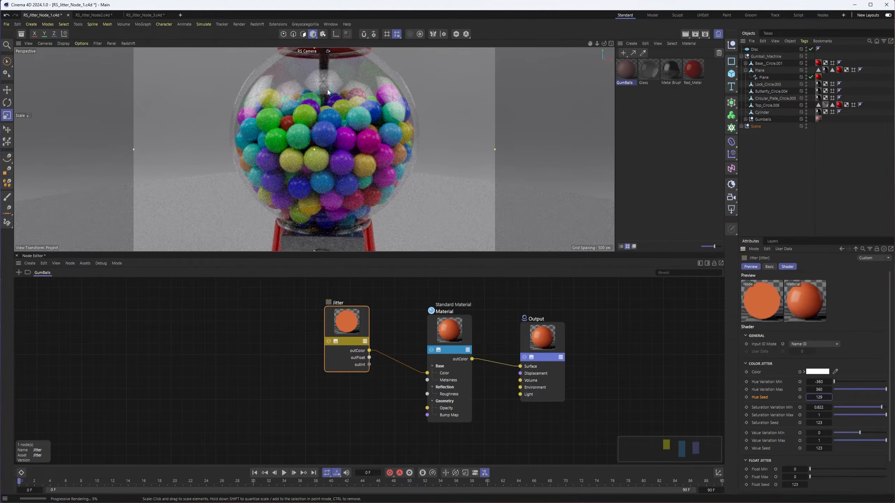
Raise the Jitter node's Saturation Seed to 127 to redistribute the saturation among the gumballs
left_click(831, 424)
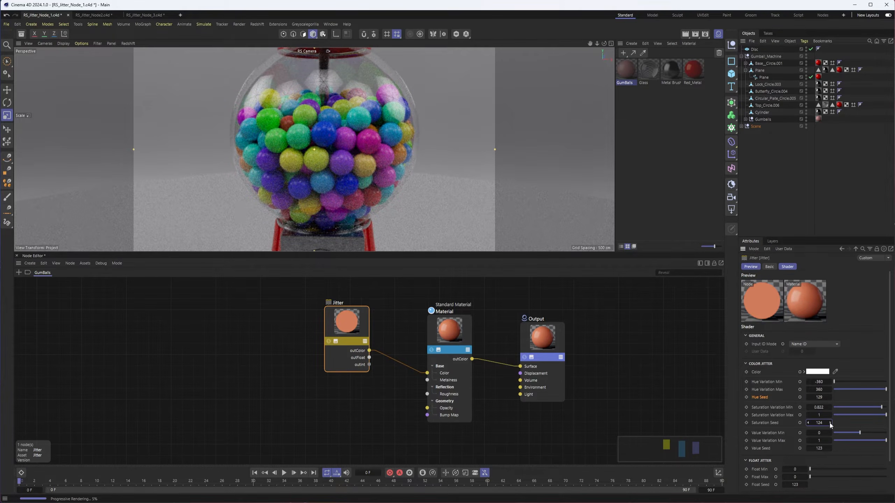
double_click(830, 422)
left_click(831, 421)
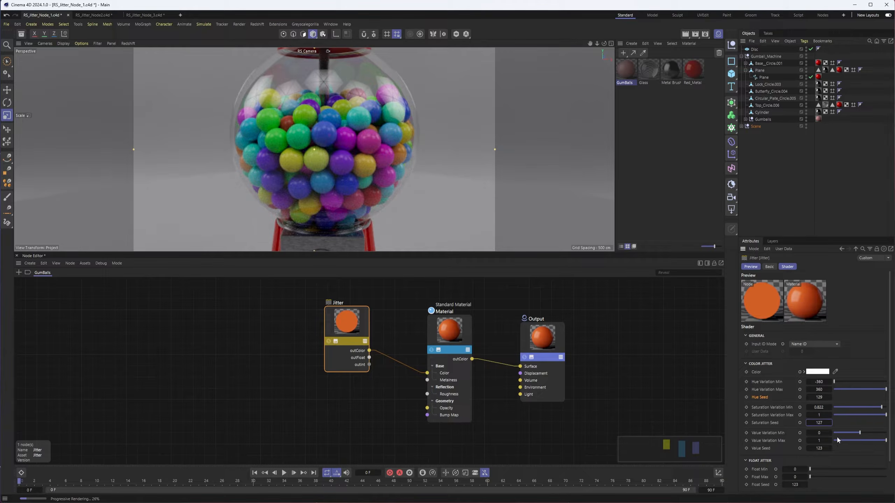
Try extreme Value Variation Min and Max settings on the Jitter node, and reset them to 0 and 1
left_click_drag(859, 433, 834, 432)
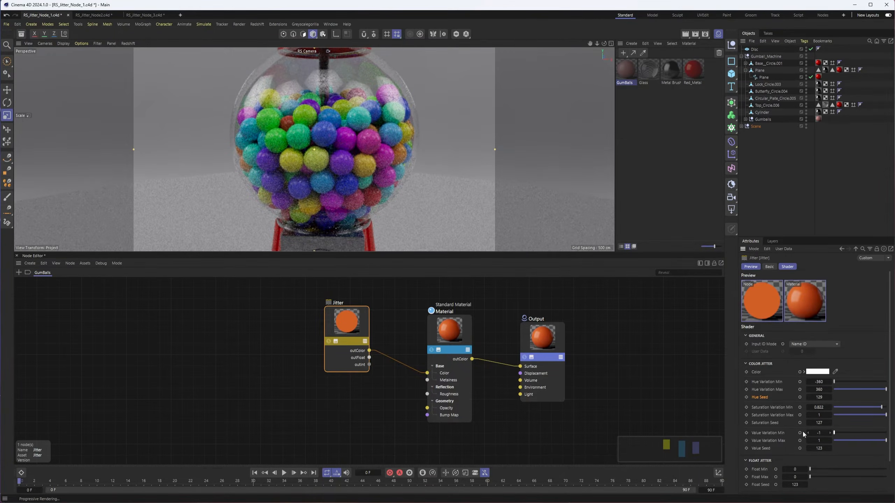
mouse_move(885, 441)
left_mouse_down()
mouse_move(839, 441)
mouse_move(886, 434)
left_mouse_up()
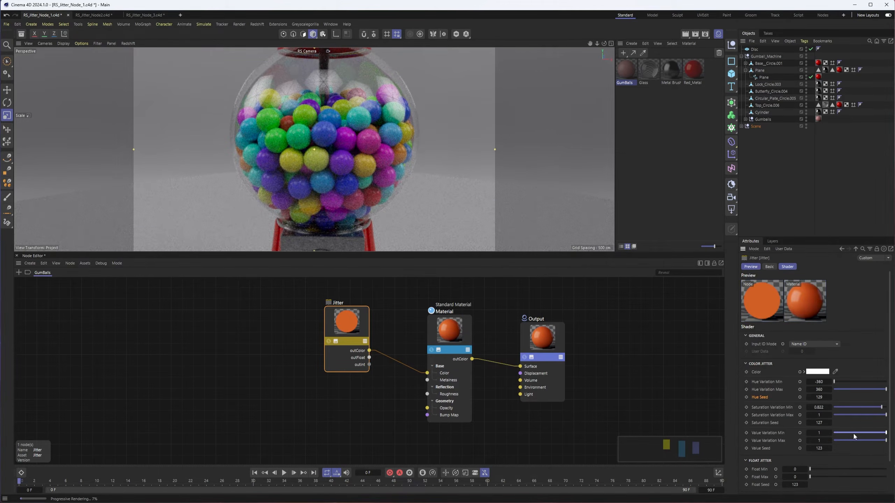
right_click(806, 433)
right_click(808, 433)
right_click(808, 433)
left_click_drag(852, 434, 791, 436)
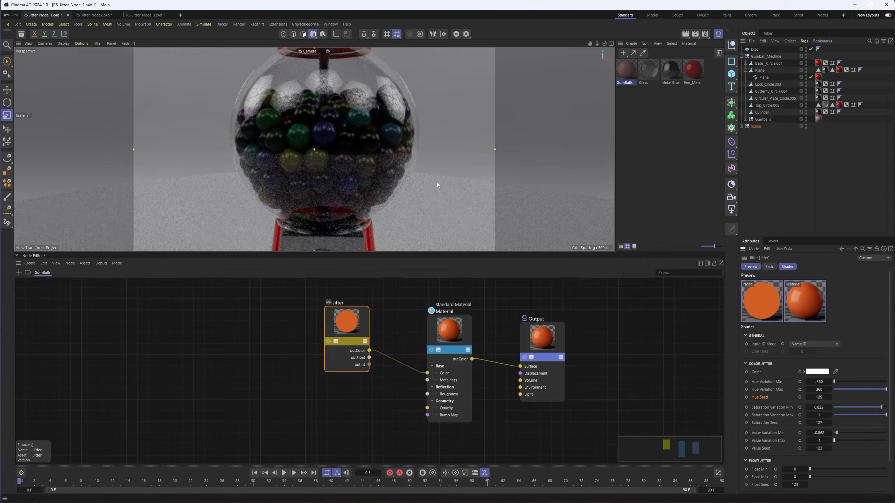
right_click(830, 434)
right_click(830, 440)
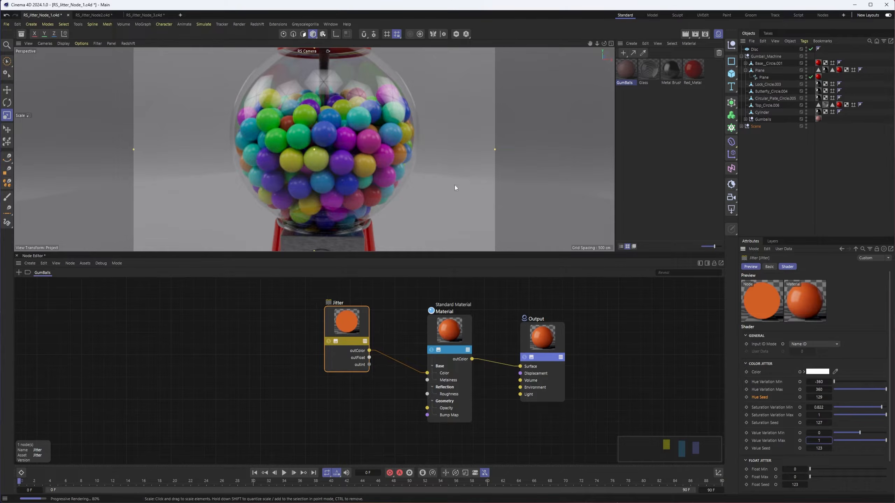
Set the Jitter node's Input ID Mode to Object ID and add a Redshift Object tag to every icosphere under Gumballs
left_click(823, 344)
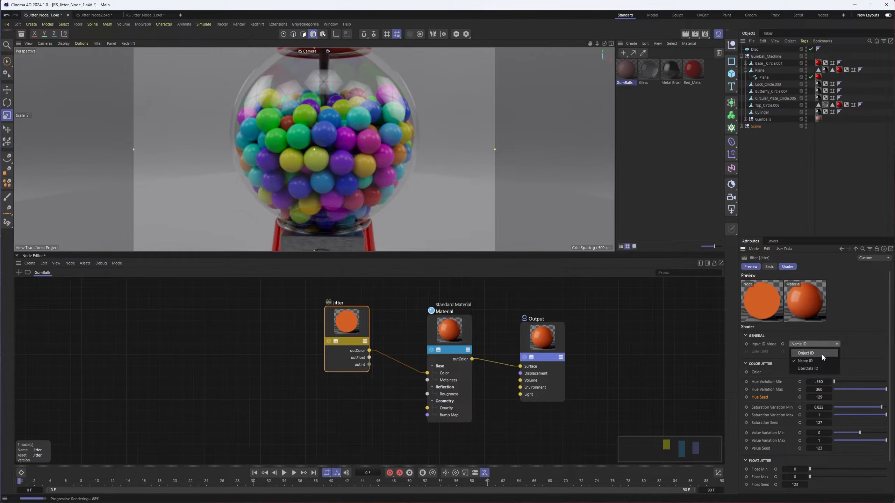
left_click(822, 354)
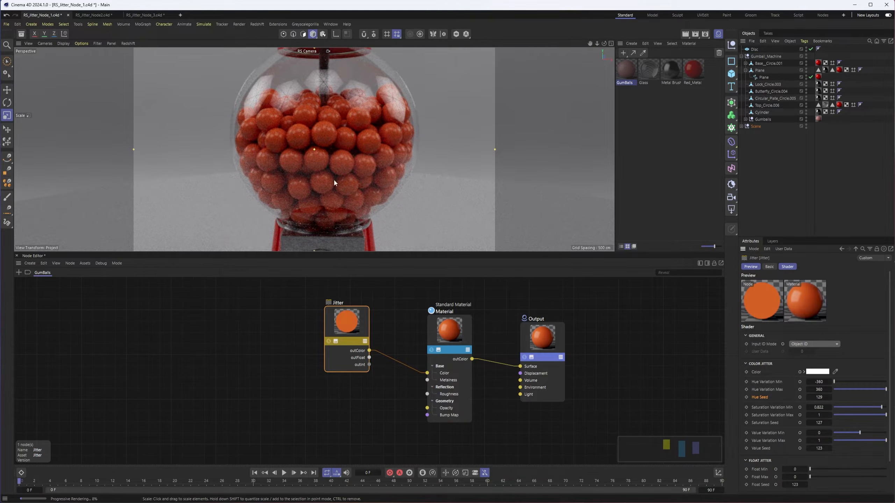
left_click(745, 119)
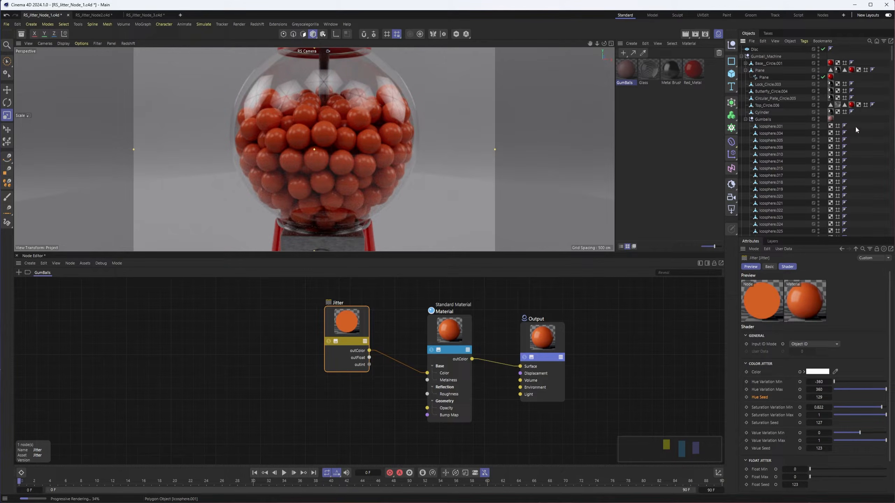
left_click(768, 127)
scroll(762, 148, "down", 15)
scroll(762, 148, "down", 20)
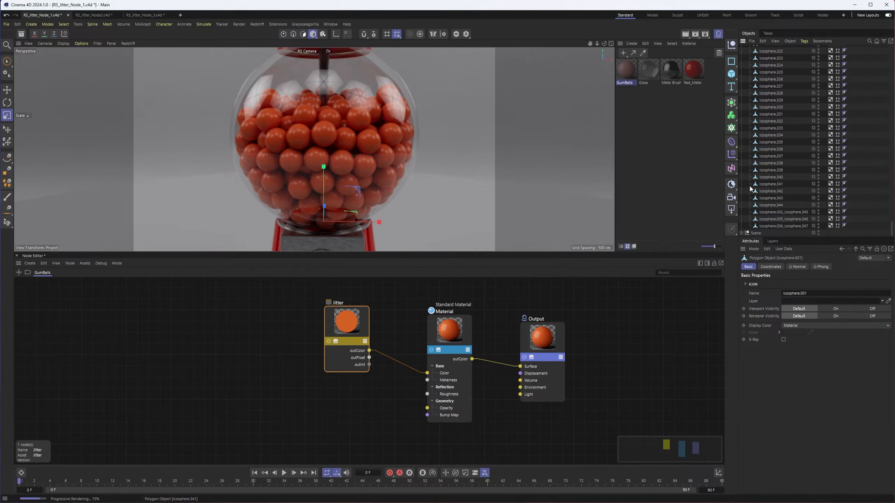
left_click(766, 225, "shift")
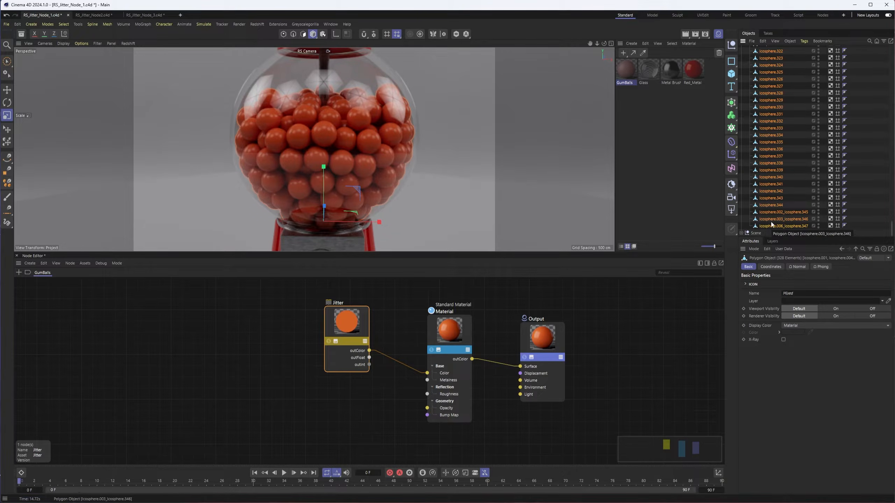
right_click(767, 227)
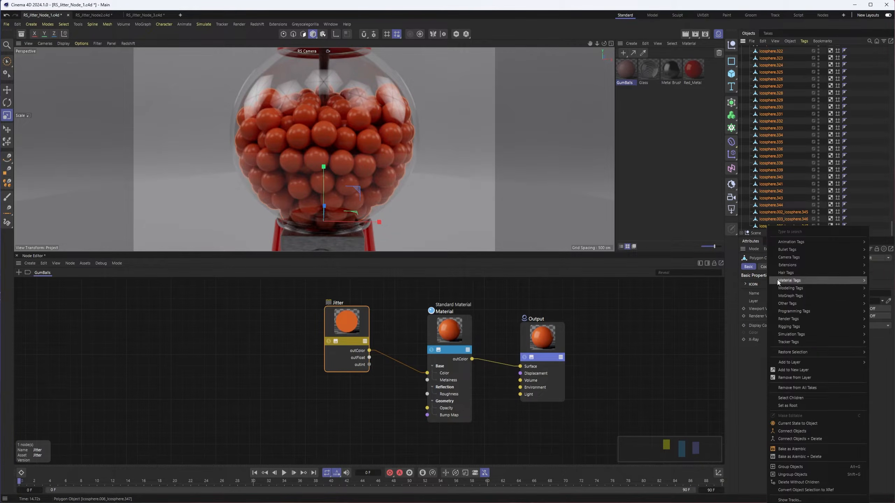
mouse_move(790, 319)
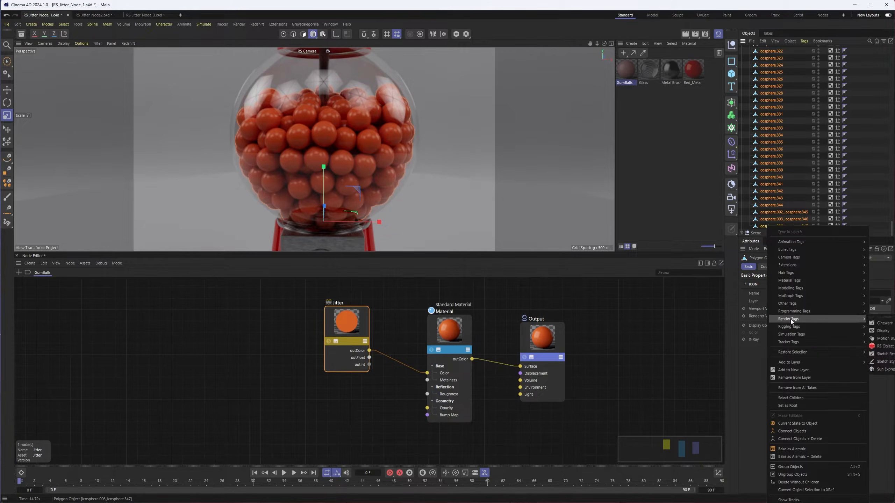
left_click(879, 347)
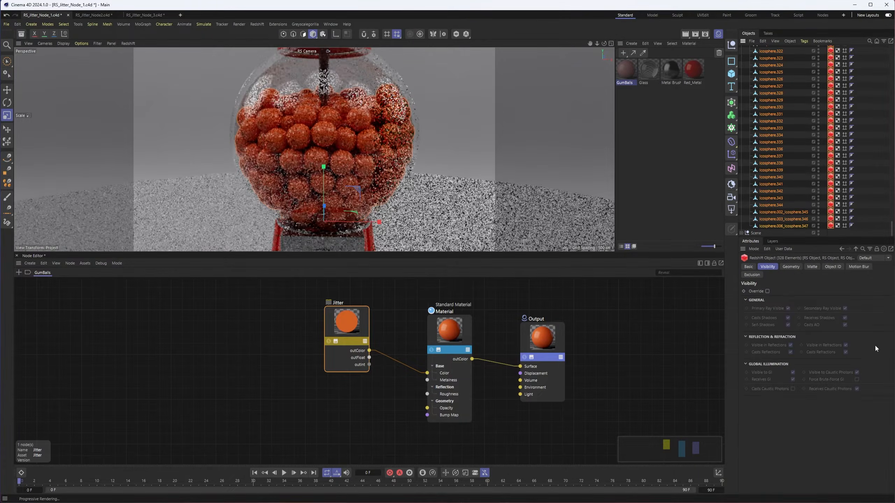
Enable the Object ID override on all selected Redshift Object tags and raise their shared Object ID several increments
left_click(835, 267)
left_click(769, 292)
left_click(781, 298)
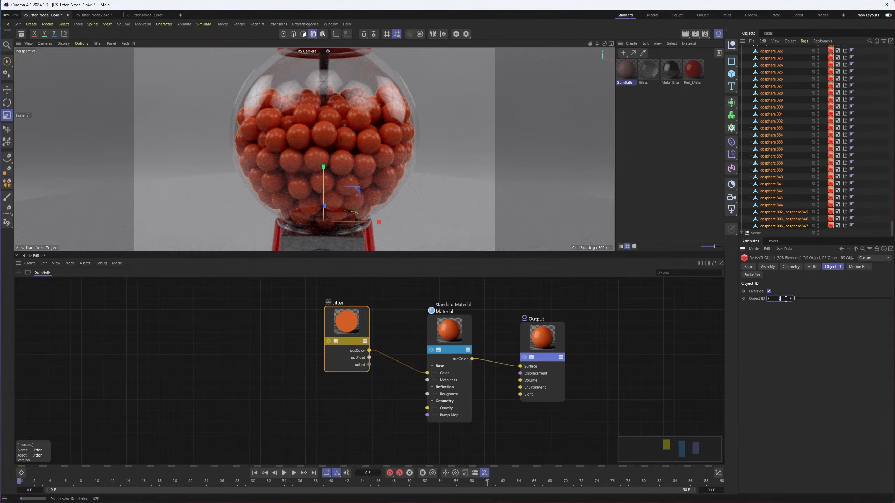
left_click(790, 299)
left_click(790, 298)
left_click(791, 299)
left_click(791, 299)
left_click(791, 299)
left_click(791, 299)
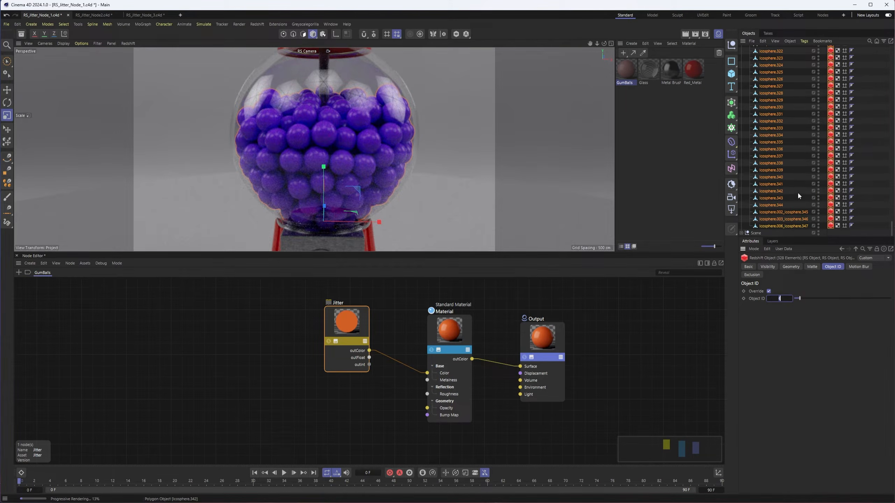
Give the gumball tags sequential Object IDs with the expression num+1, and check the ID on several individual tags
type("num+1")
left_click_drag(891, 229, 883, 43)
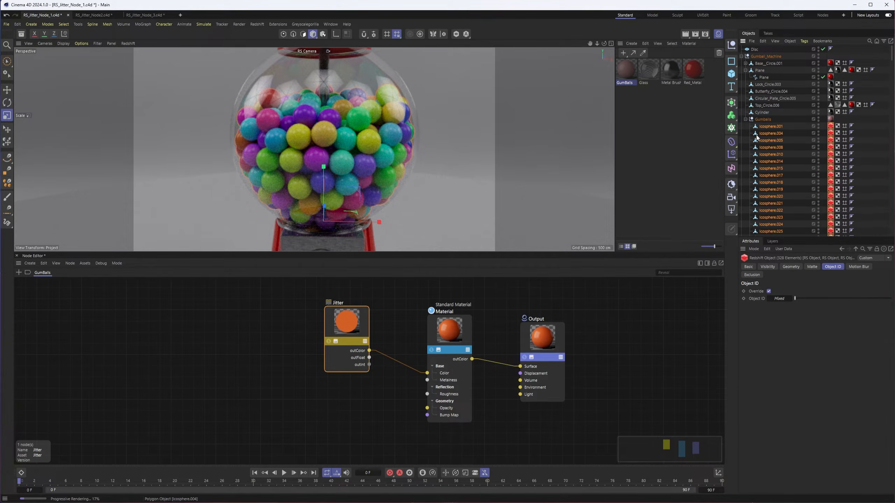
left_click(830, 137)
left_click(831, 161)
left_click(831, 176)
left_click(830, 210)
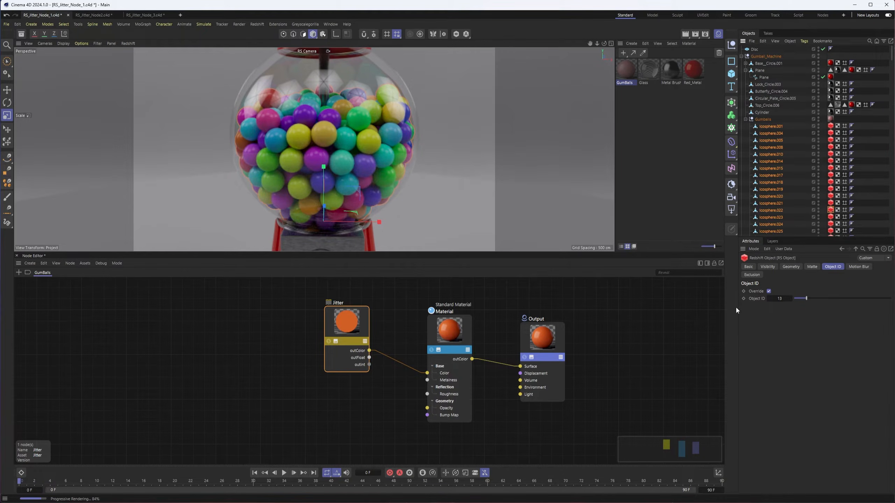
Delete the Redshift Object tags from all the gumball icospheres
left_click(831, 126)
left_click_drag(892, 56, 893, 227)
left_click(831, 226, "shift")
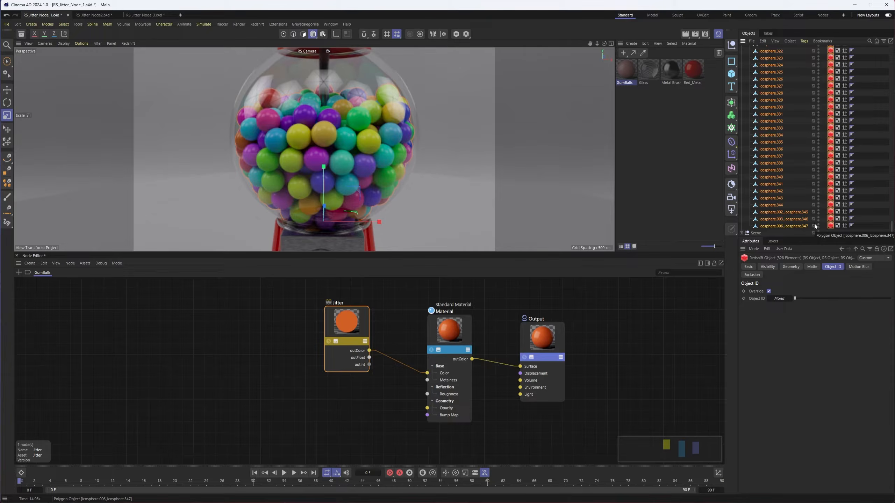
key("Delete")
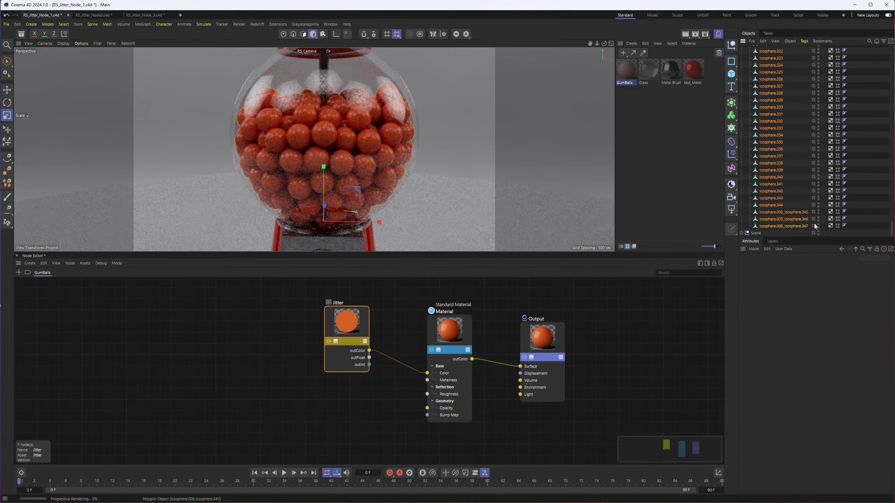
Return the Jitter node's Input ID Mode to Name ID and look at the UserData ID option without choosing it
left_click(350, 323)
left_click(811, 344)
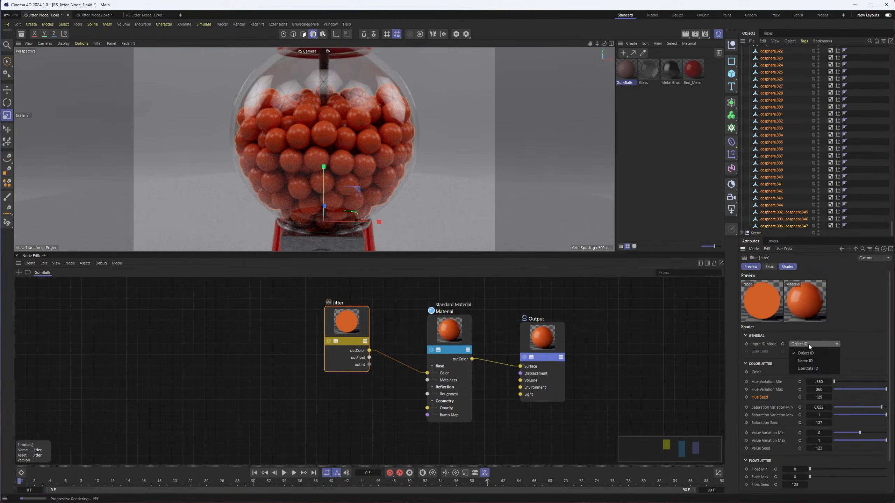
left_click(819, 362)
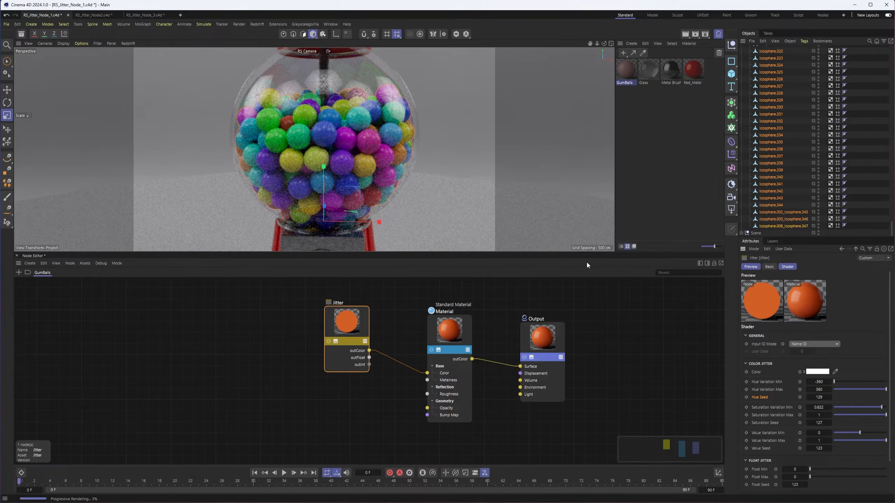
left_click(815, 342)
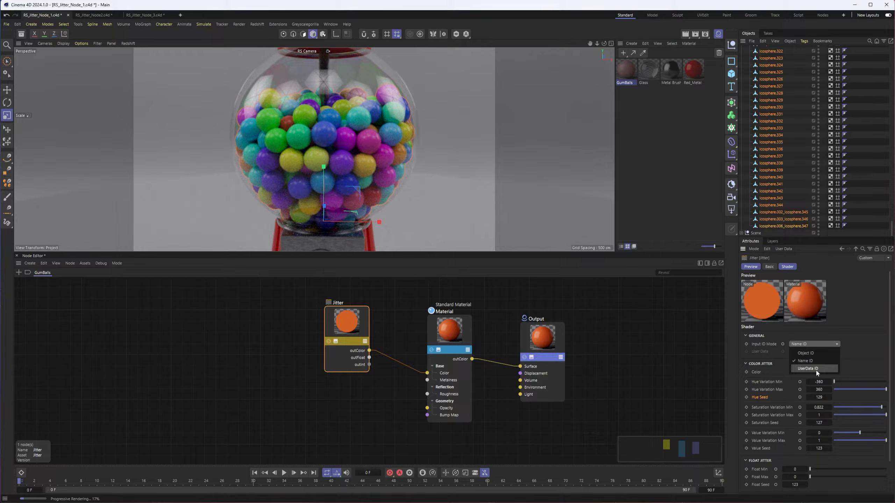
left_click(851, 319)
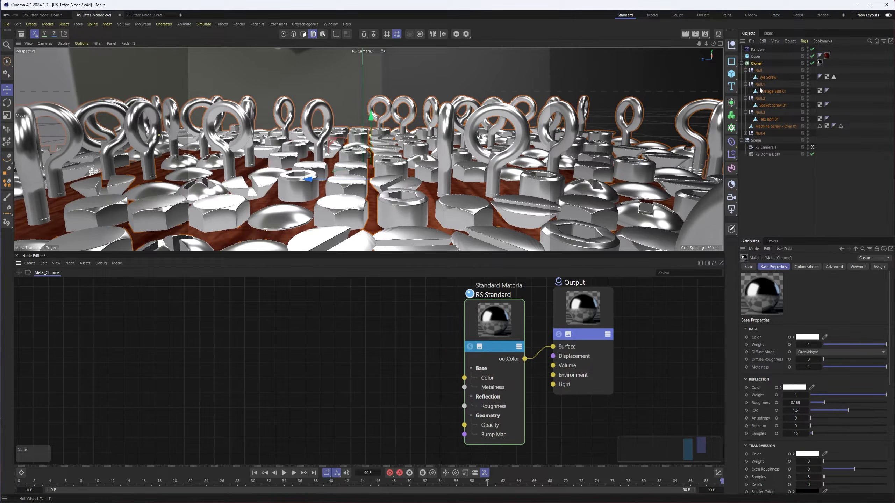
In the RS_Jitter_Node2 project, collapse the child nulls inside the Cloner and select the Cloner to show its settings
left_click(745, 70)
left_click(745, 77)
left_click(745, 85)
left_click(745, 91)
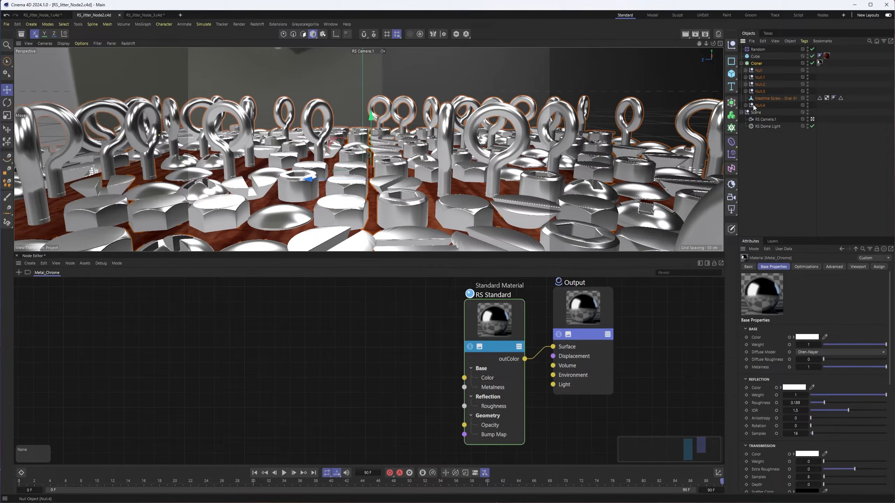
left_click(754, 65)
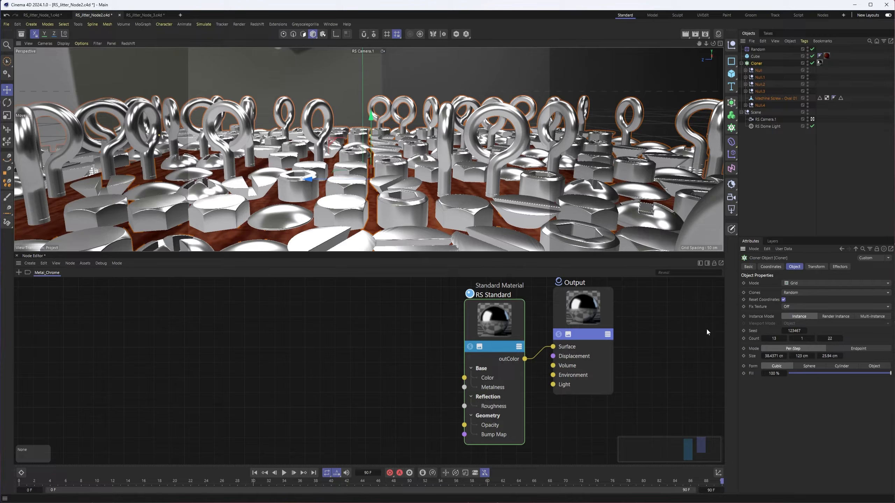
Add a Jitter node to the Metal_Chrome material and connect its outColor to the RS Standard node's base Color
left_click(19, 273)
type("jitter")
key("Return")
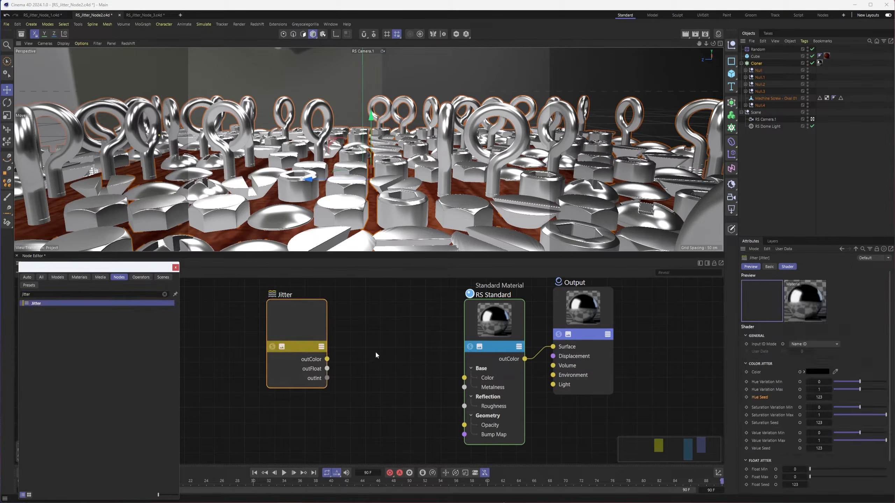
left_click_drag(327, 359, 464, 378)
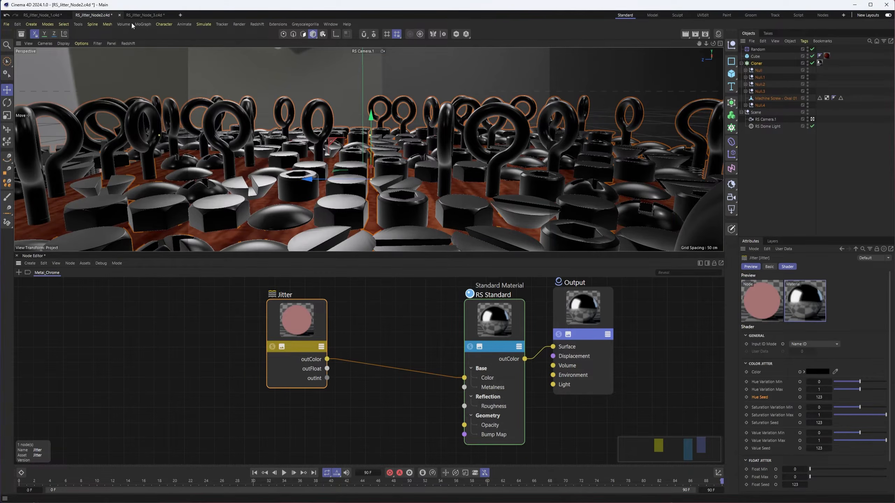
Start the Redshift render in the viewport and move the Jitter node closer to the RS Standard node
left_click(128, 43)
left_click(133, 55)
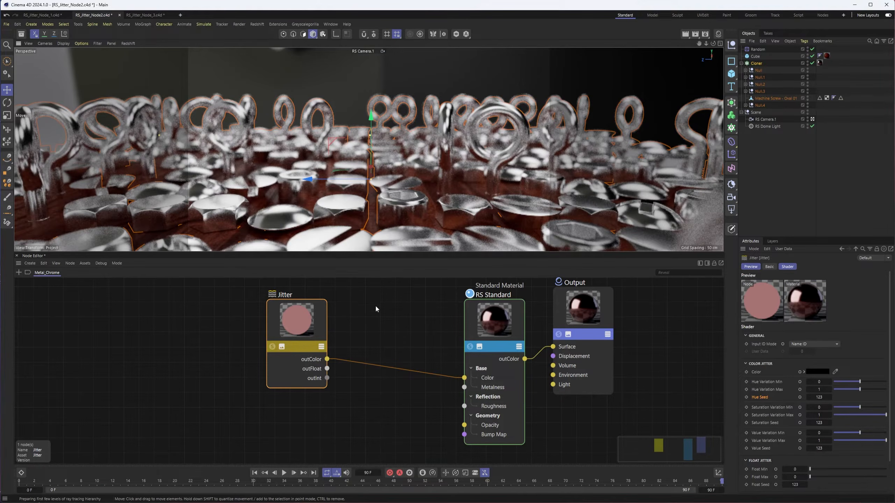
left_click_drag(298, 327, 332, 330)
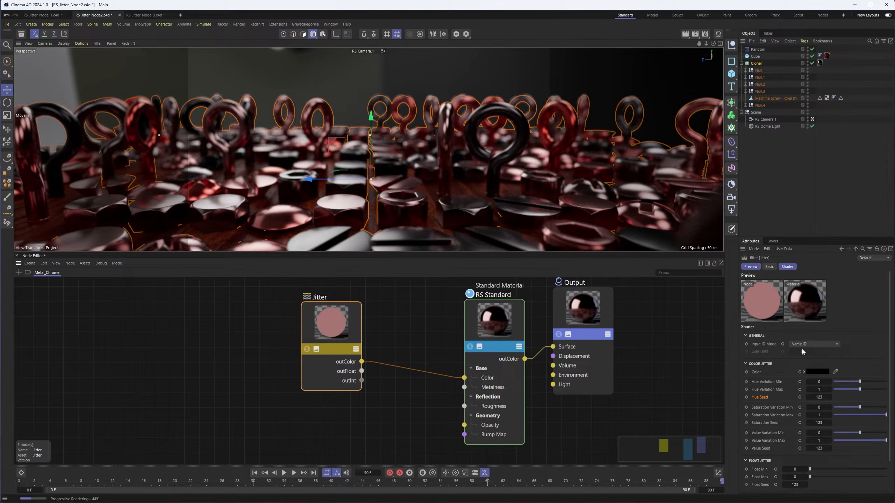
Try the Cloner's Instance Mode as Render Instance and Multi-Instance, ending on Render Instance
left_click(756, 65)
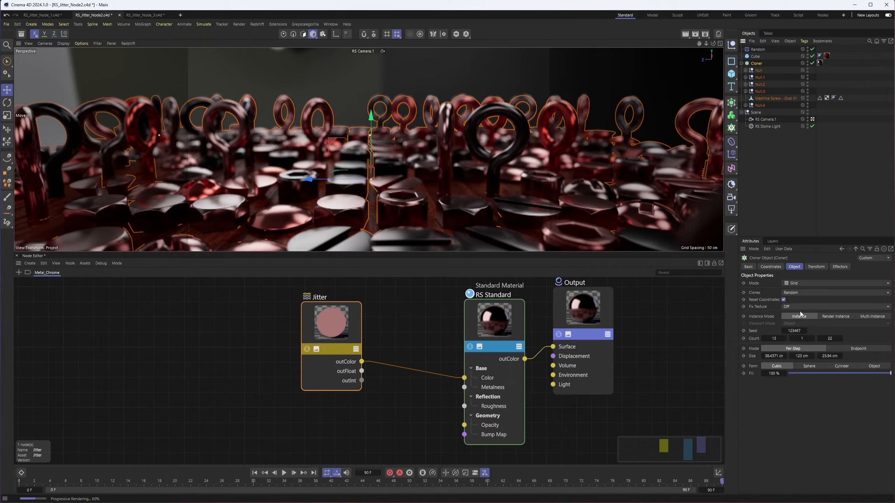
left_click(837, 317)
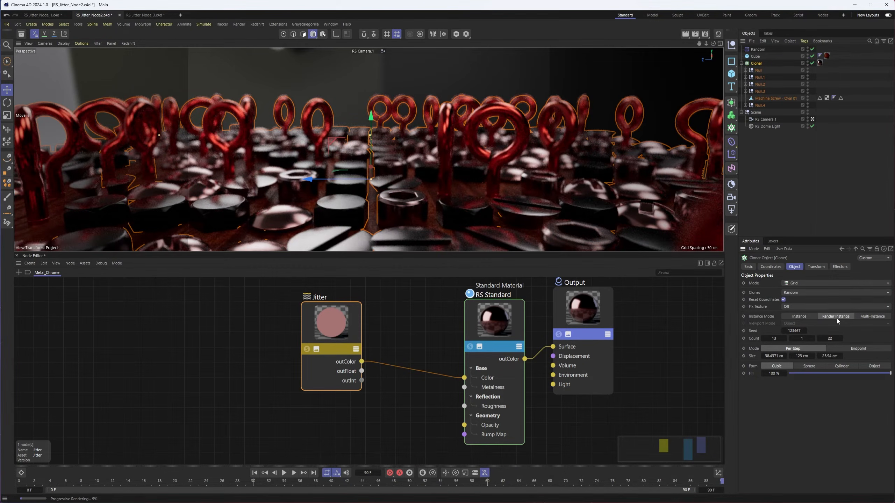
left_click(867, 316)
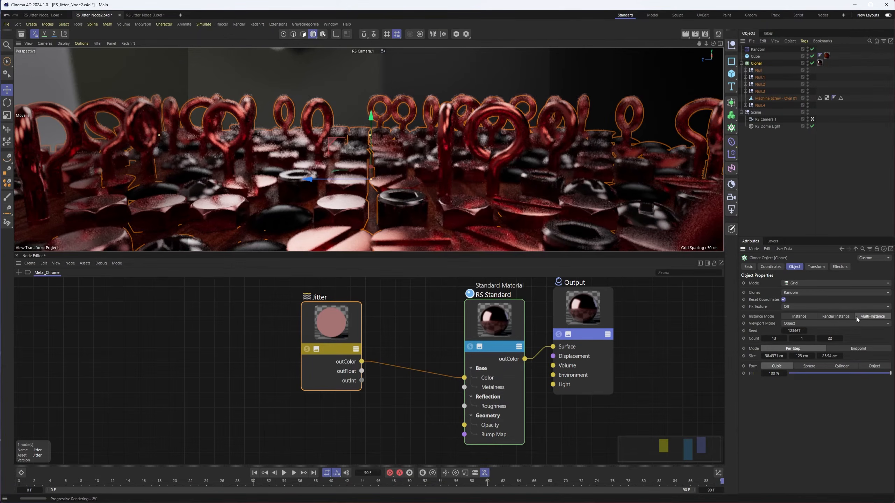
left_click(831, 317)
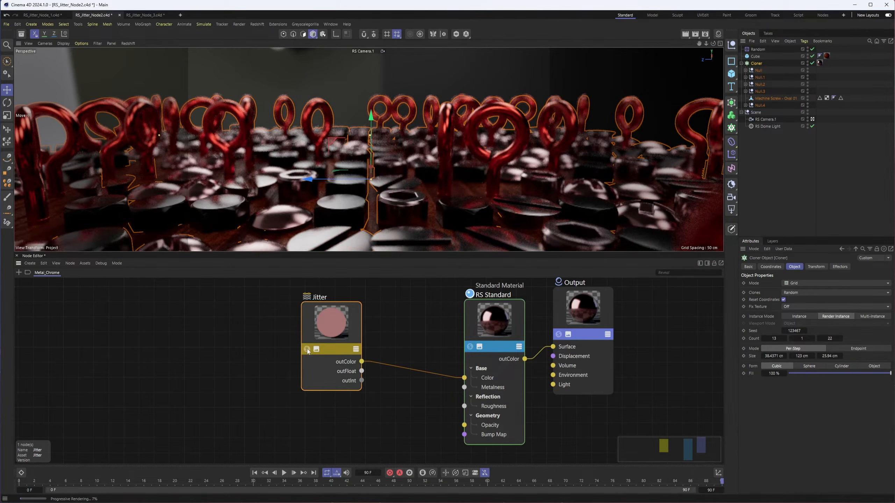
Solo the Jitter node and compare the Cloner's Instance, Render Instance and Multi-Instance modes, ending on Multi-Instance
left_click(307, 349)
left_click(809, 317)
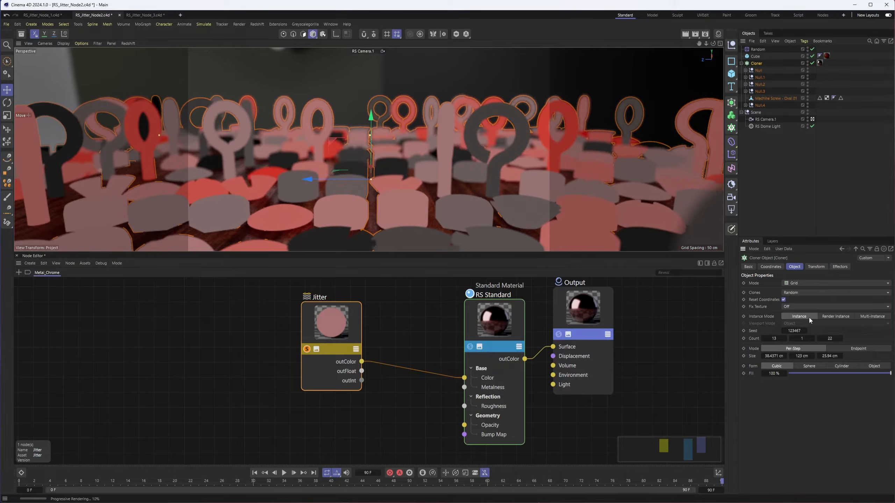
left_click(837, 317)
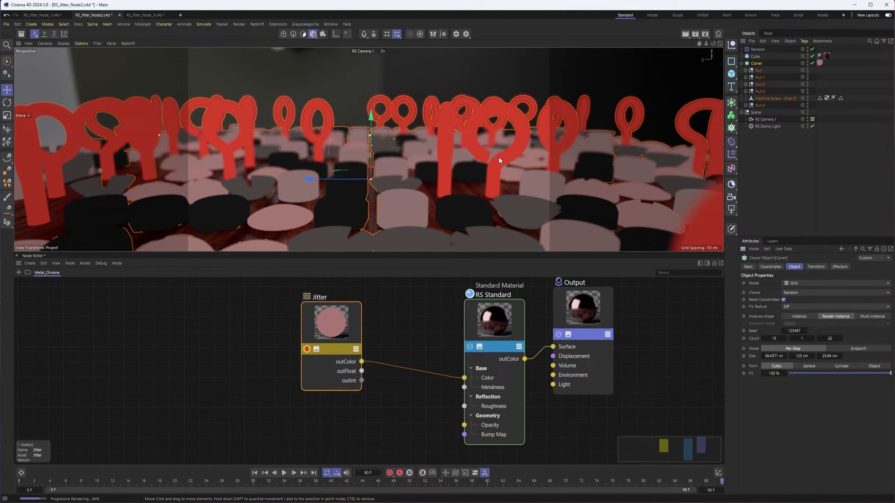
left_click(866, 316)
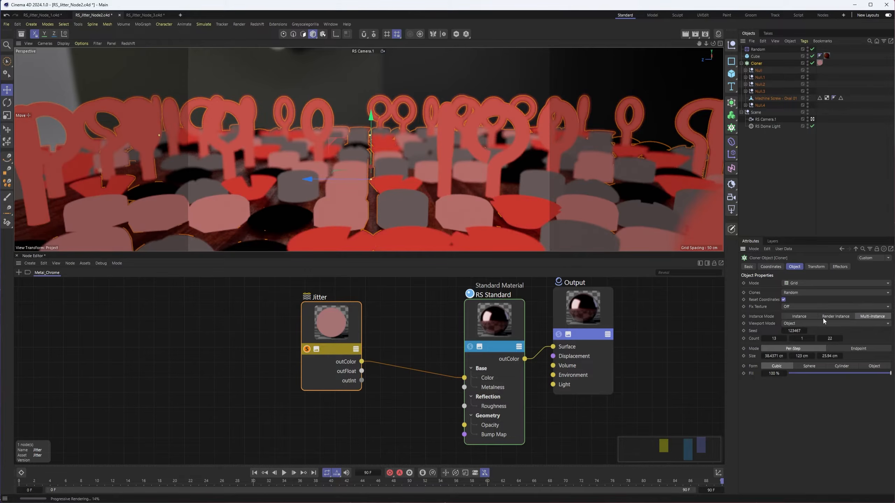
Set the Cloner's Instance Mode to Render Instance and the Jitter node's Input ID Mode to UserData ID
left_click(834, 317)
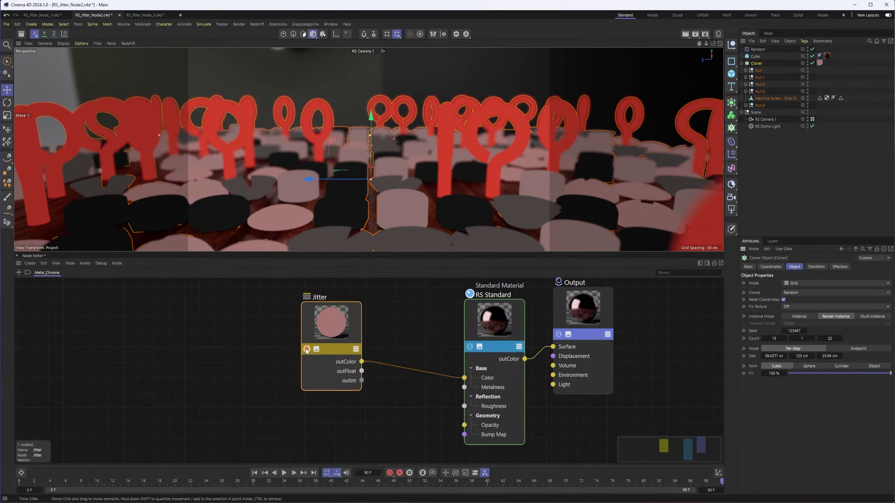
left_click_drag(326, 321, 342, 319)
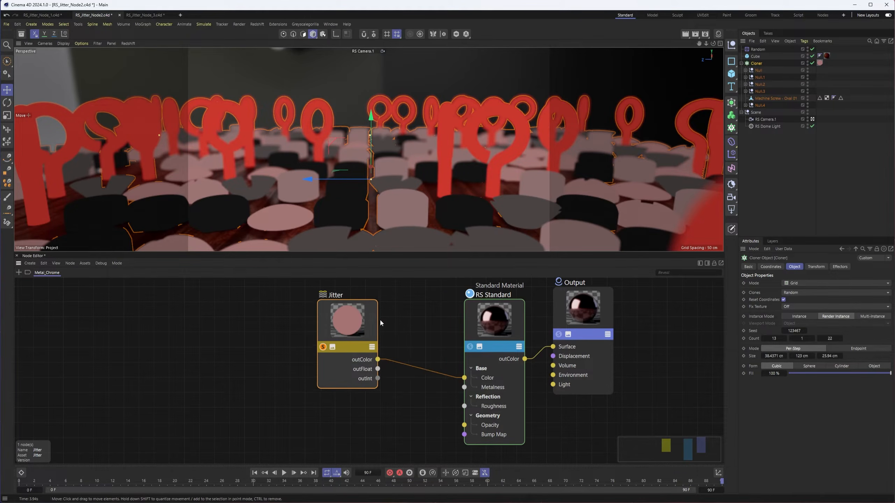
left_click(813, 344)
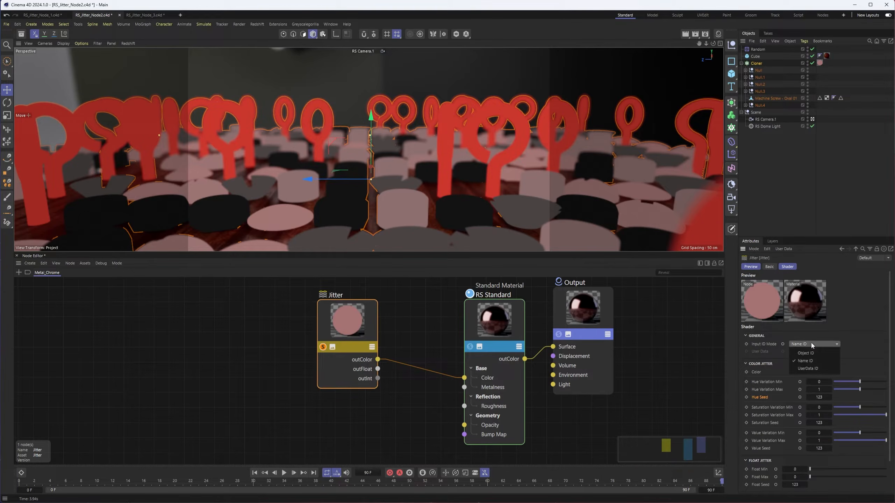
left_click(812, 370)
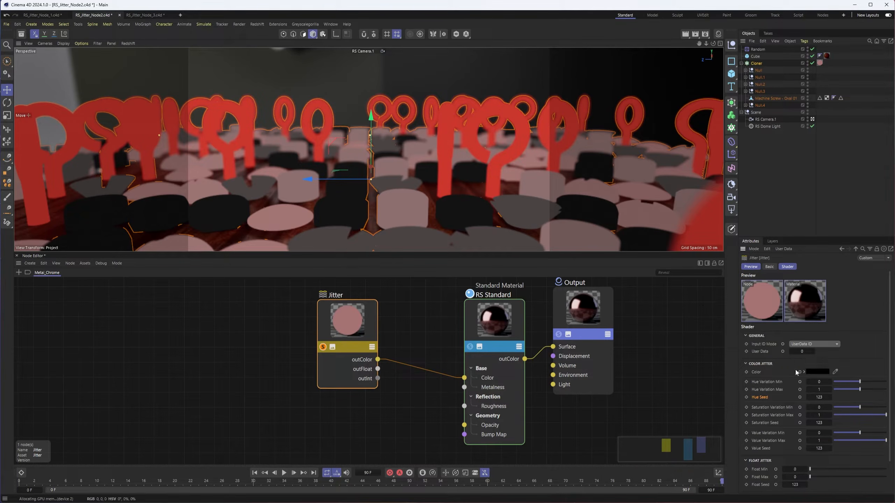
left_click(756, 64)
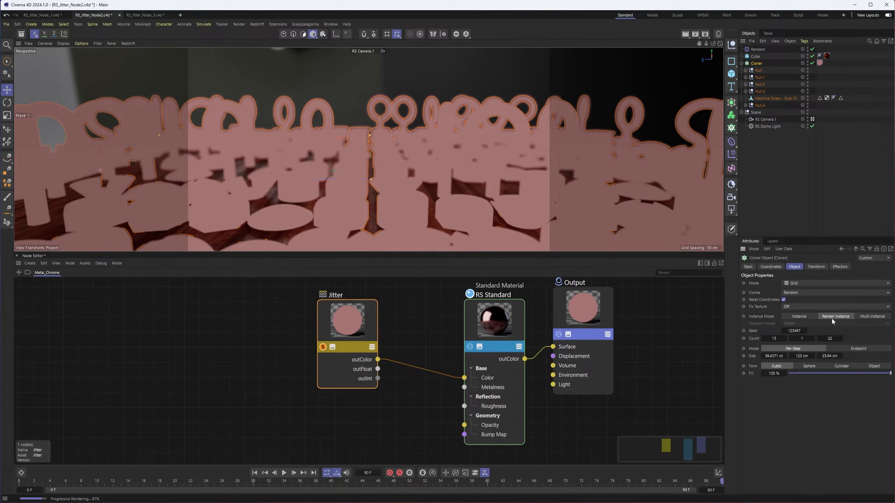
Add an Integer User Data node and connect its out port to the Jitter node's User Data input
left_click(18, 272)
type("user")
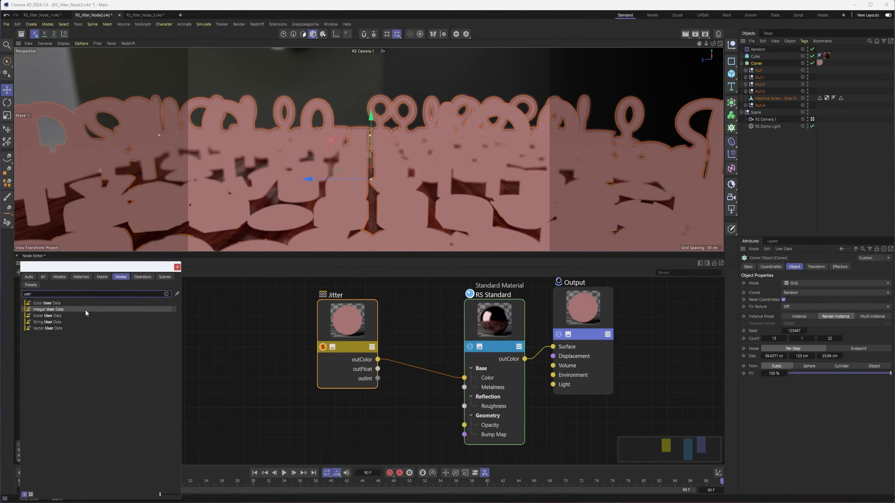
left_click_drag(63, 309, 247, 310)
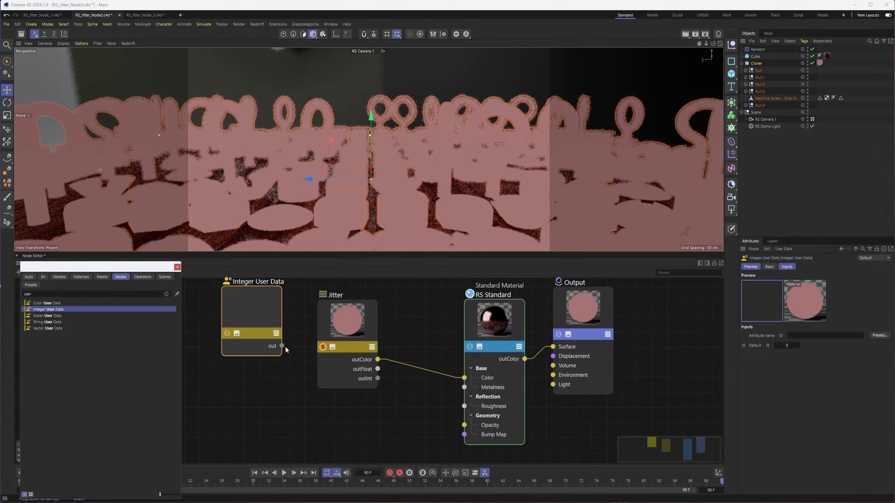
left_click_drag(281, 347, 286, 374)
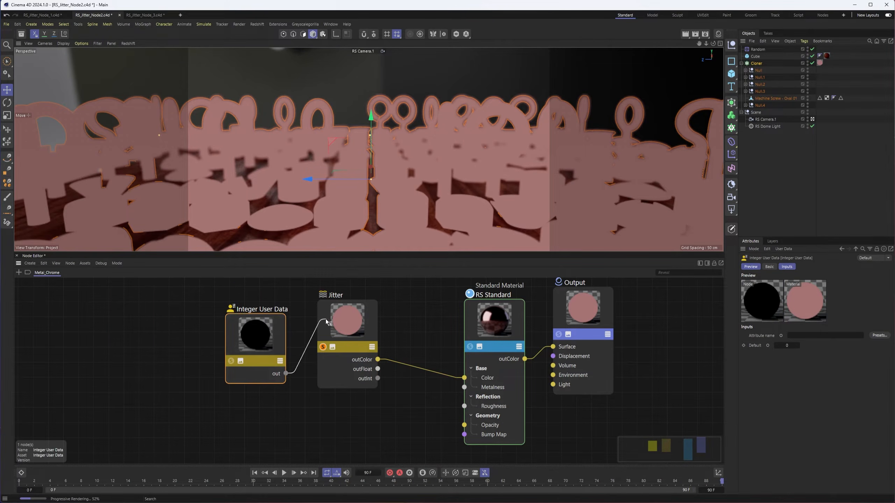
left_click_drag(329, 319, 323, 316)
mouse_move(353, 347)
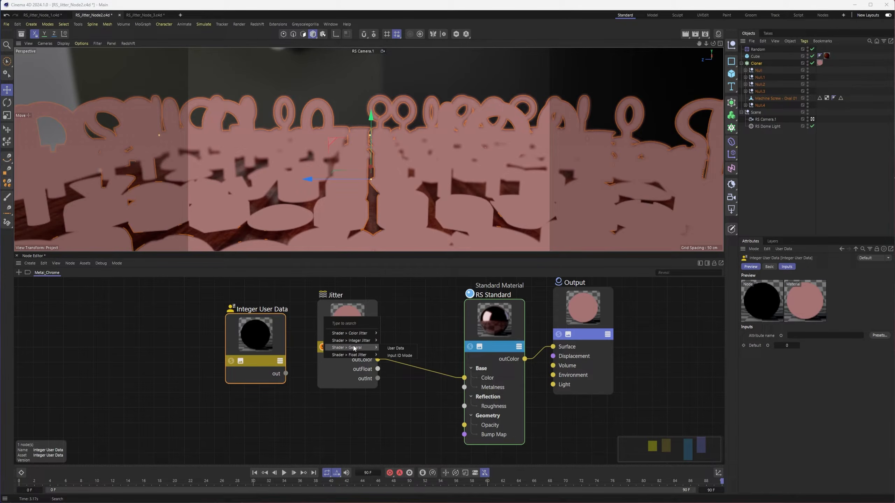
left_click(395, 348)
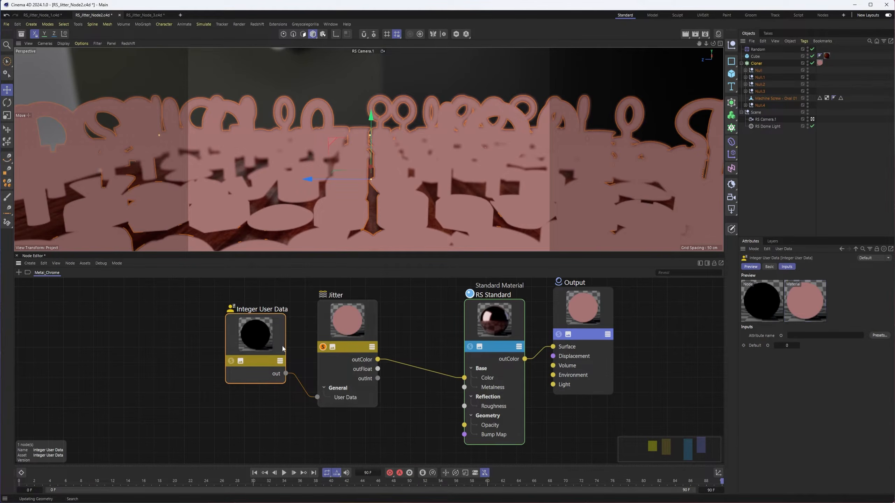
Set the Integer User Data node's attribute name to the MoGraph preset RSMGID and refresh the Redshift viewport render
left_click_drag(249, 337, 248, 344)
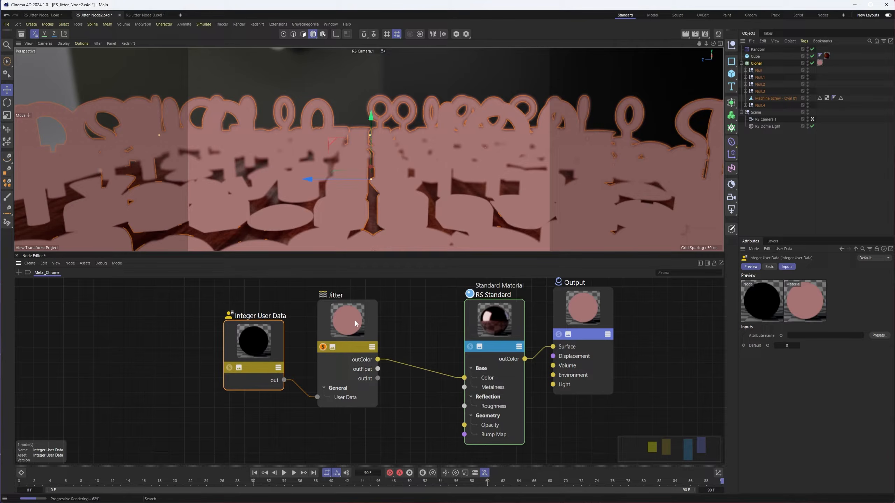
left_click_drag(251, 335, 247, 316)
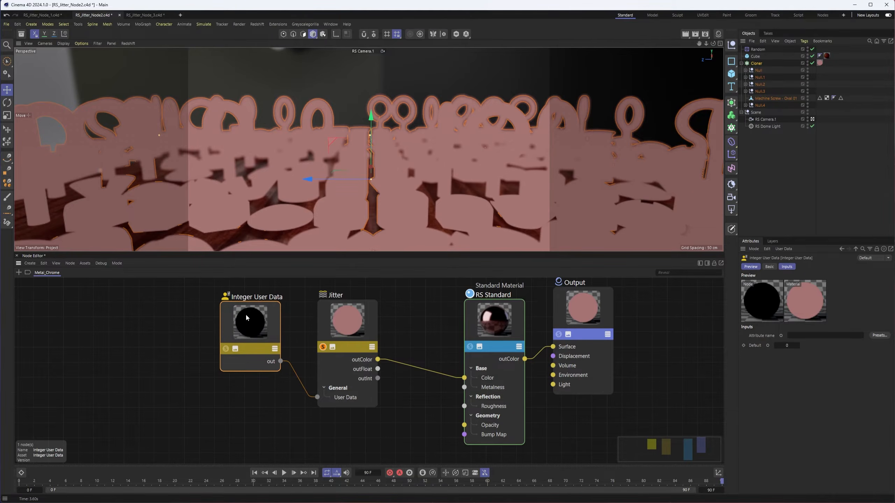
left_click(811, 335)
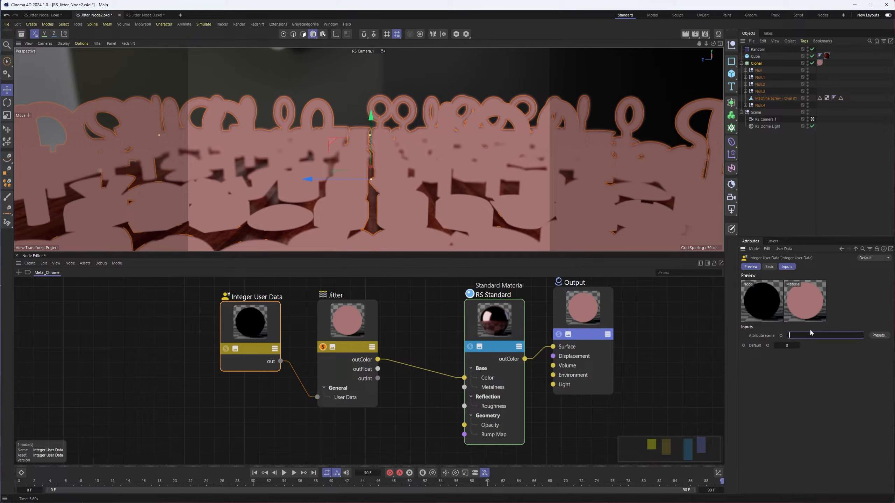
left_click(878, 336)
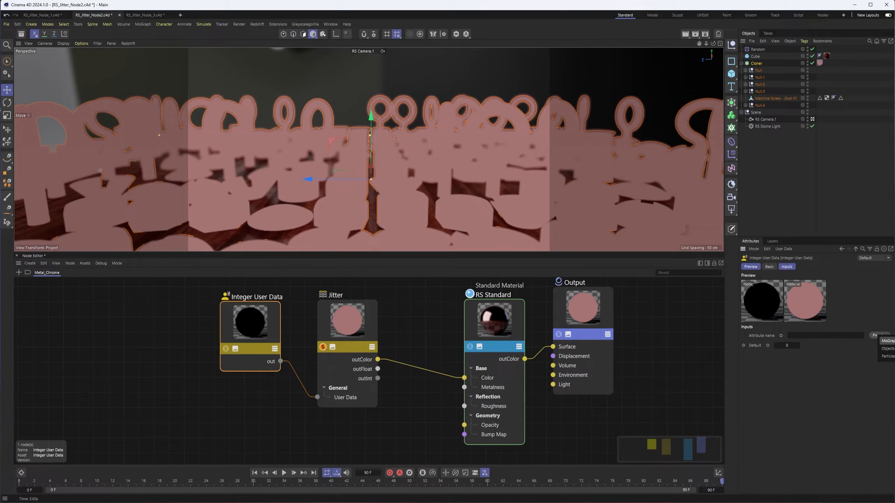
left_click(886, 340)
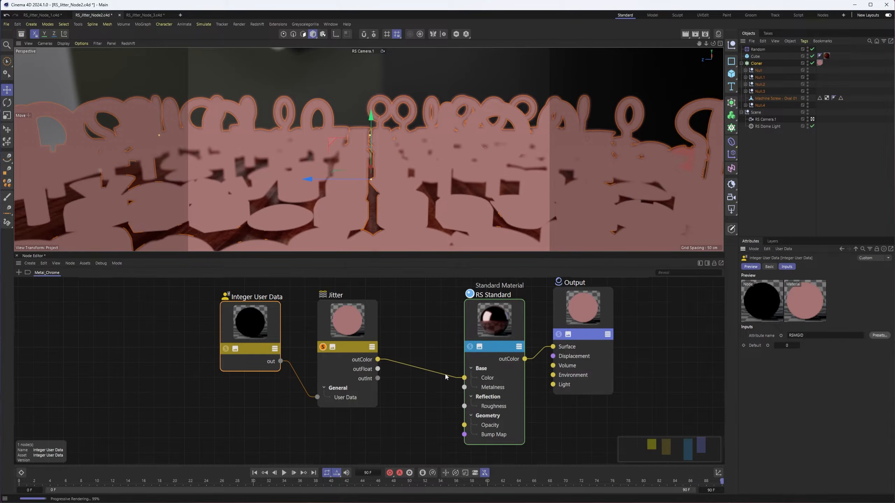
left_click(128, 43)
left_click(137, 64)
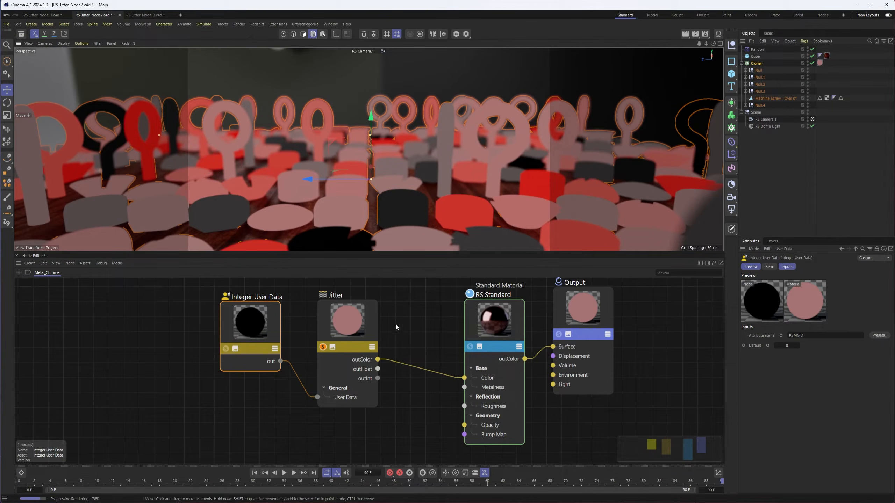
Widen the Jitter node's hue range to Hue Variation Min -262.8 and Hue Variation Max 360
left_click(346, 319)
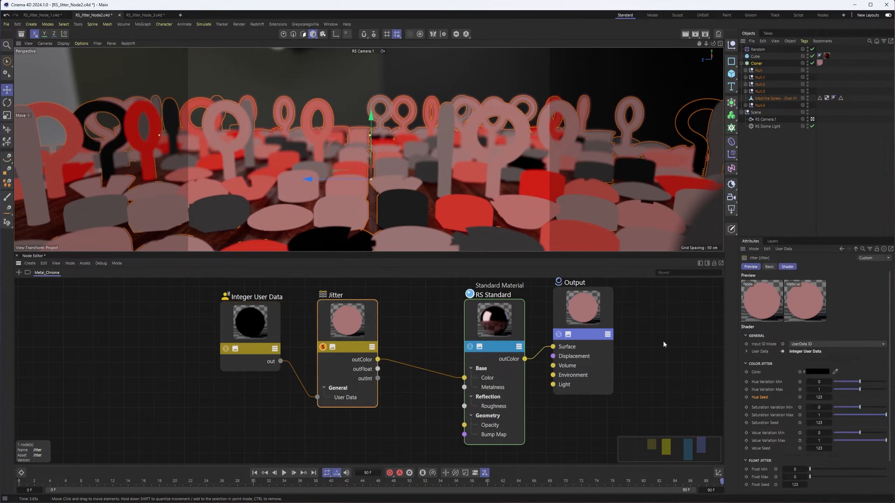
left_click_drag(860, 390, 840, 382)
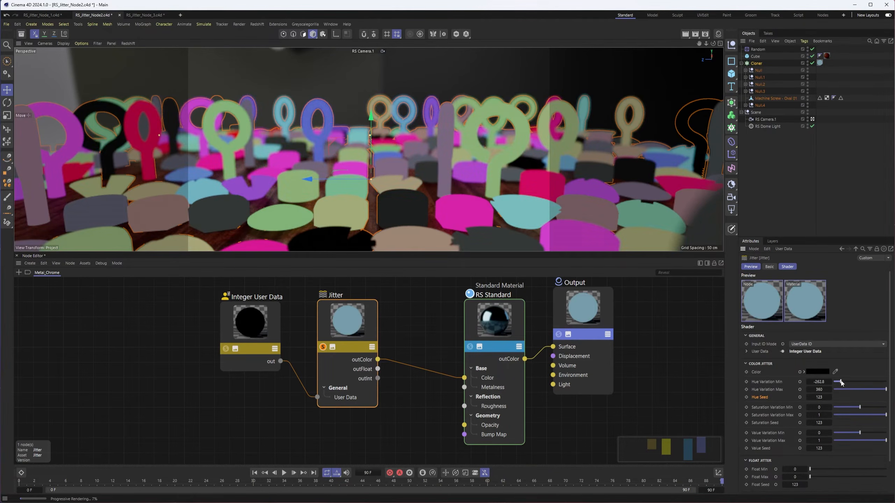
Compare the Cloner's Multi-Instance and Instance modes with the user data jitter, ending on Instance
left_click(755, 64)
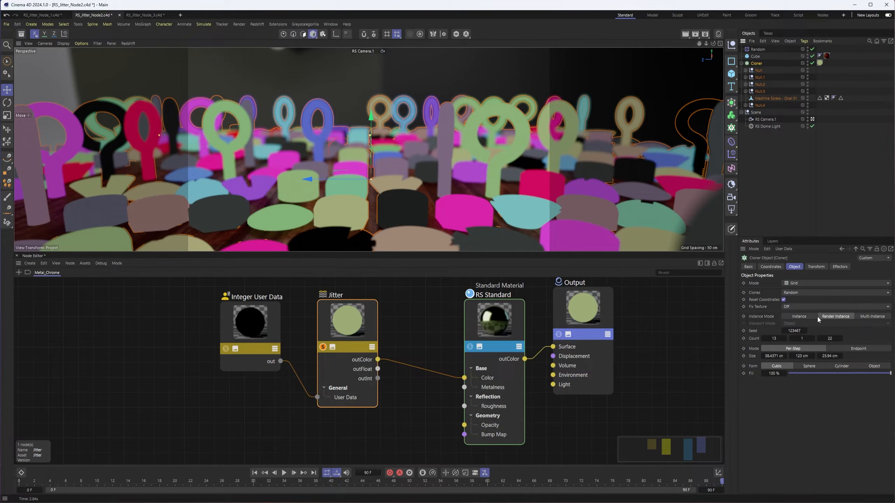
left_click(859, 316)
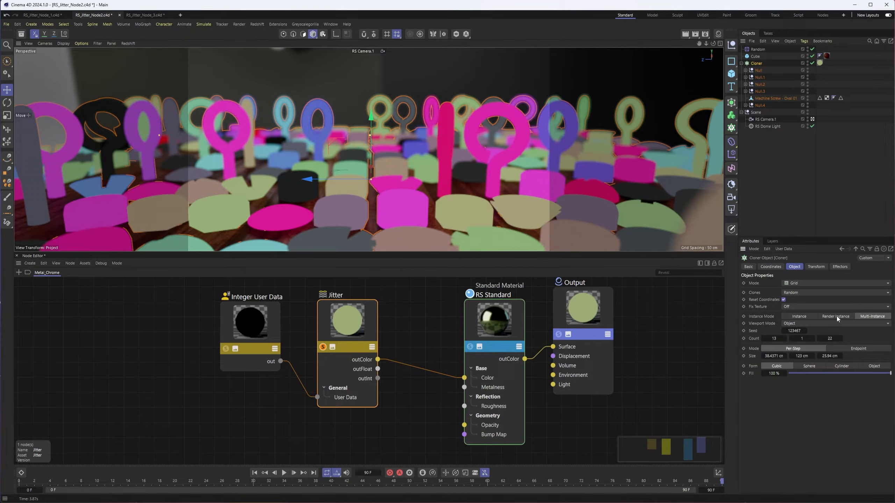
left_click(794, 318)
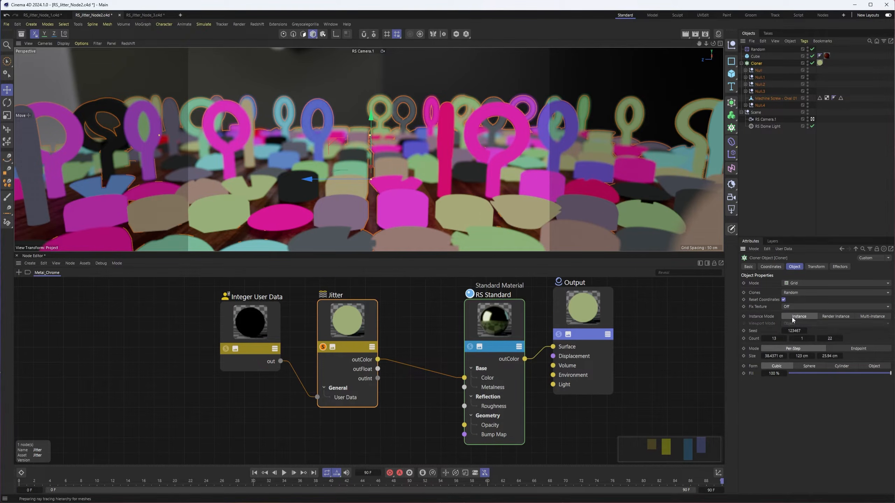
Delete the Integer User Data node, try Object ID and then Name ID as the Jitter's Input ID Mode, and refresh the render
left_click(253, 307)
key("Delete")
left_click(349, 321)
left_click(822, 343)
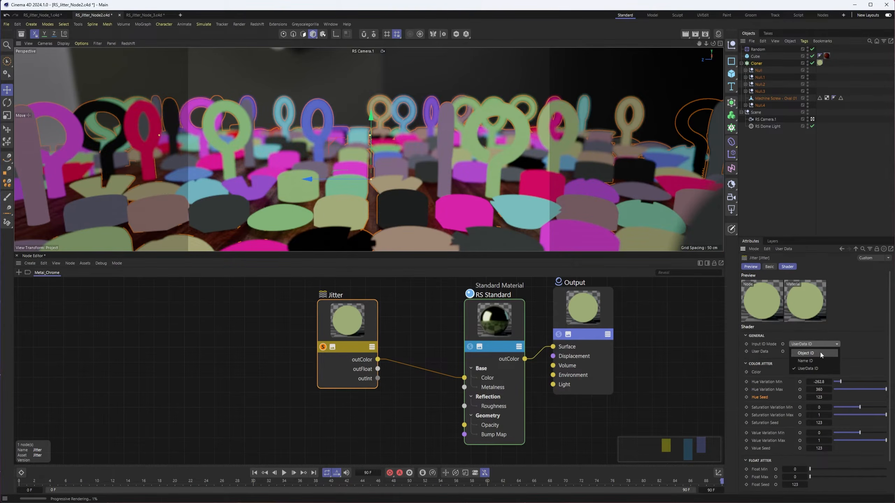
left_click(820, 352)
left_click(832, 344)
left_click(821, 359)
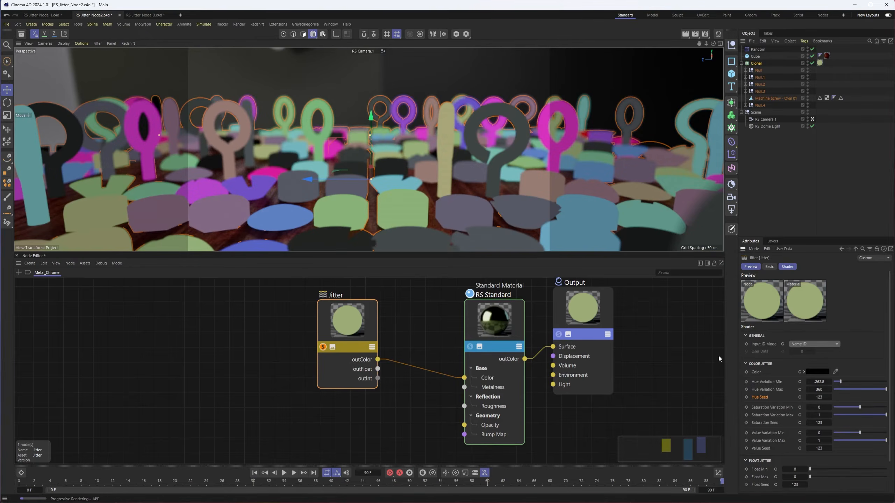
left_click(134, 42)
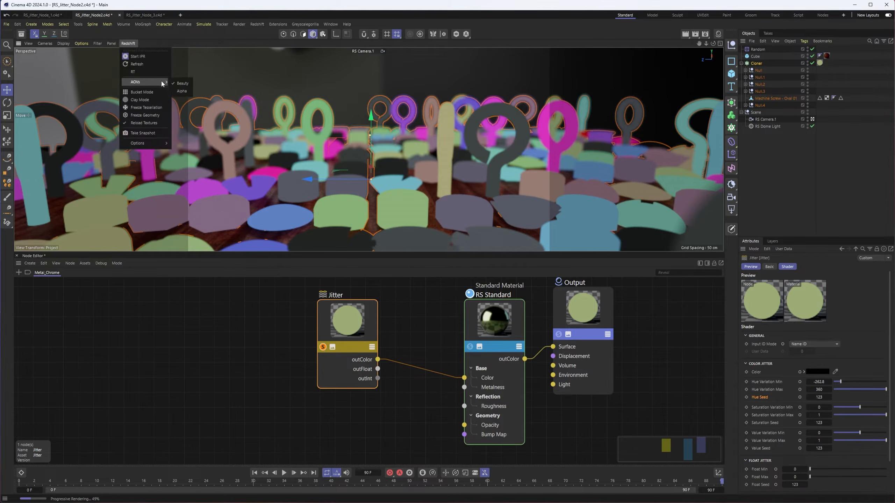
left_click(151, 65)
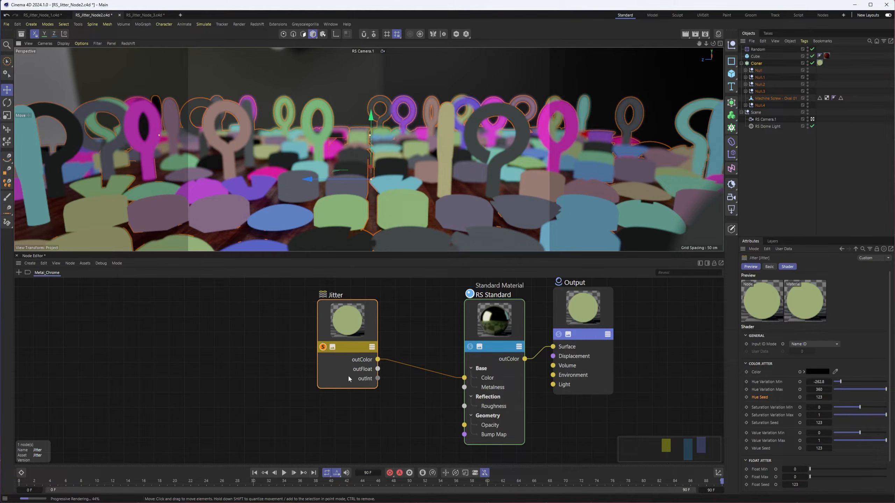
Unsolo the Jitter node and replace its outColor link to Color with an outFloat link to the RS Standard node's Metalness
left_click(321, 347)
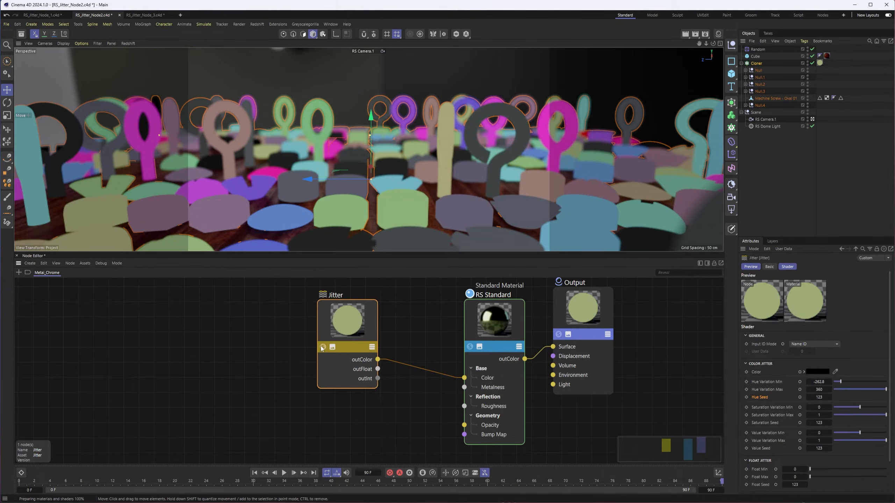
left_click_drag(366, 321, 360, 323)
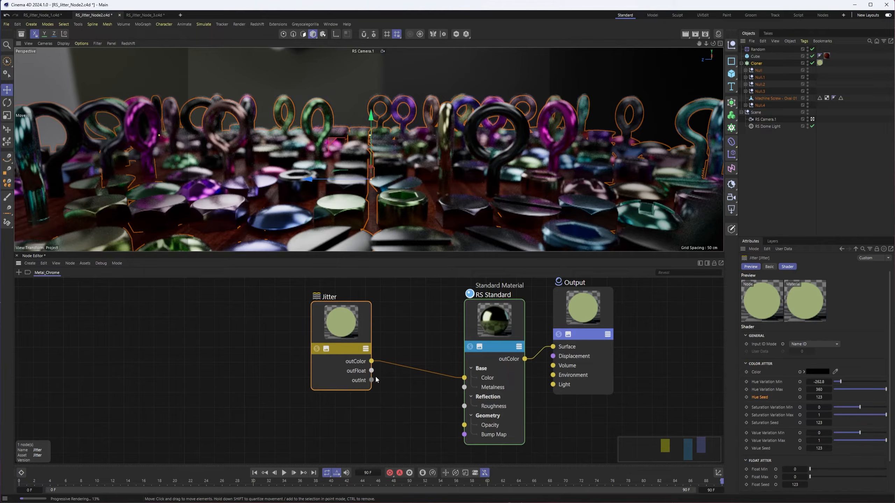
left_click(417, 369)
key("Delete")
left_click_drag(371, 371, 466, 389)
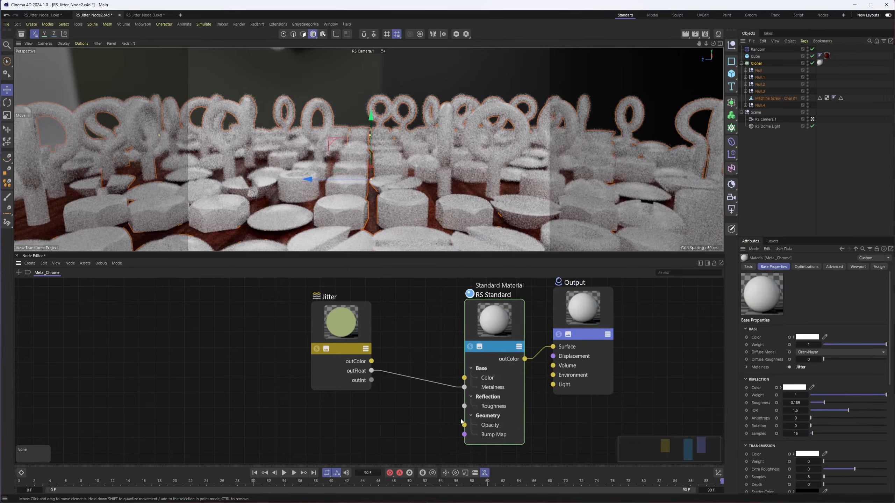
Set the Jitter node's Float Max to 1 to vary the screws' metalness
left_click_drag(343, 318, 370, 314)
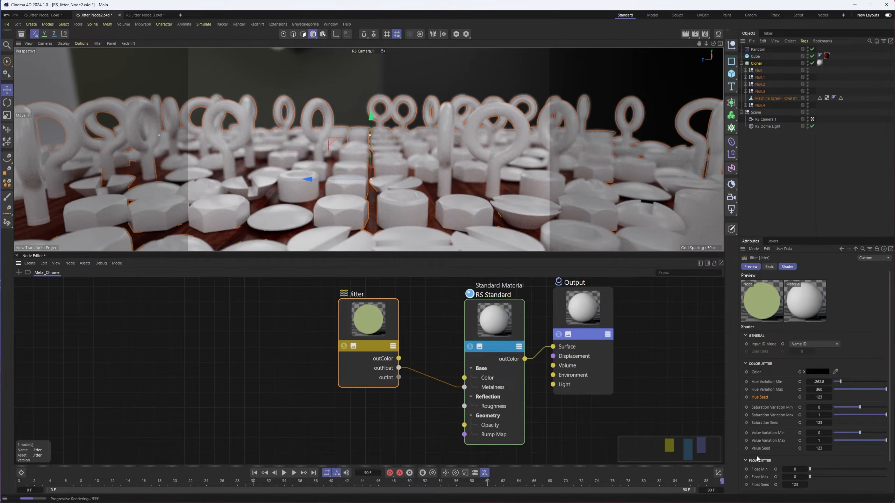
scroll(797, 403, "down", 2)
left_click(796, 433)
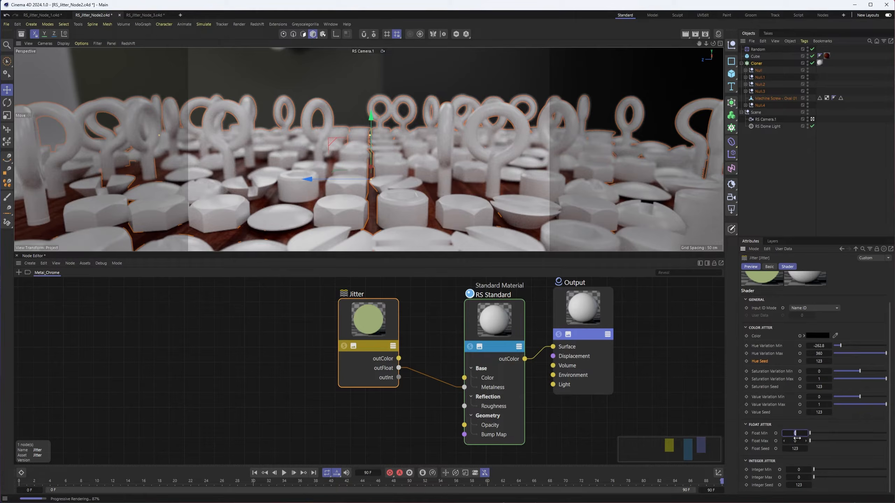
left_click_drag(813, 440, 882, 441)
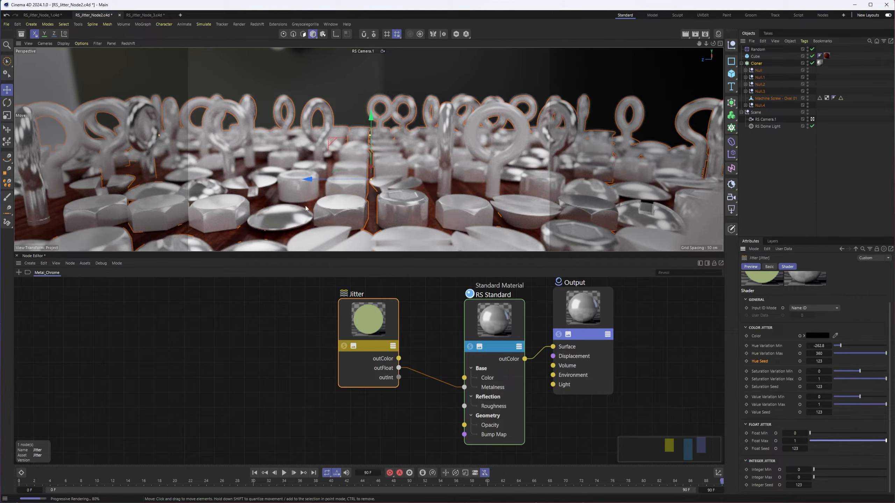
Preview the soloed Jitter node in grayscale by resetting Hue Variation Min and Max to their defaults and setting Saturation Variation Max to 0, then unsolo it
left_click(344, 346)
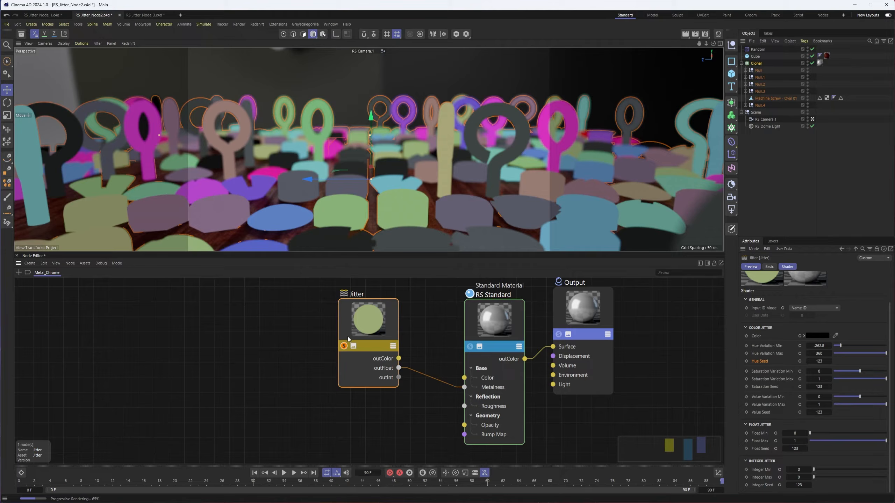
right_click(831, 347)
right_click(831, 354)
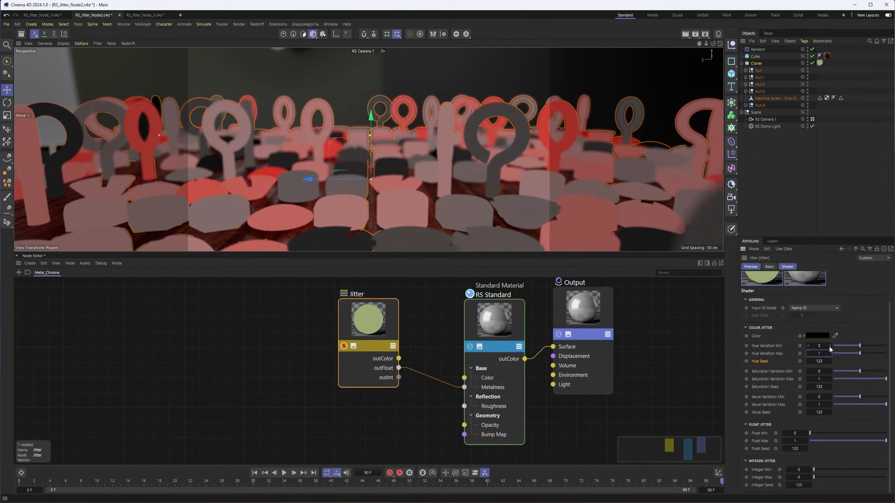
left_click(820, 380)
type("0")
key("Return")
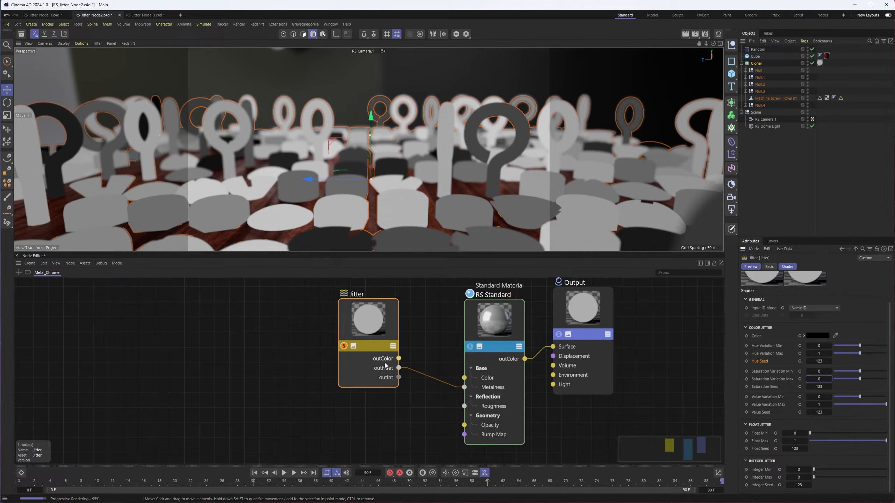
left_click(344, 346)
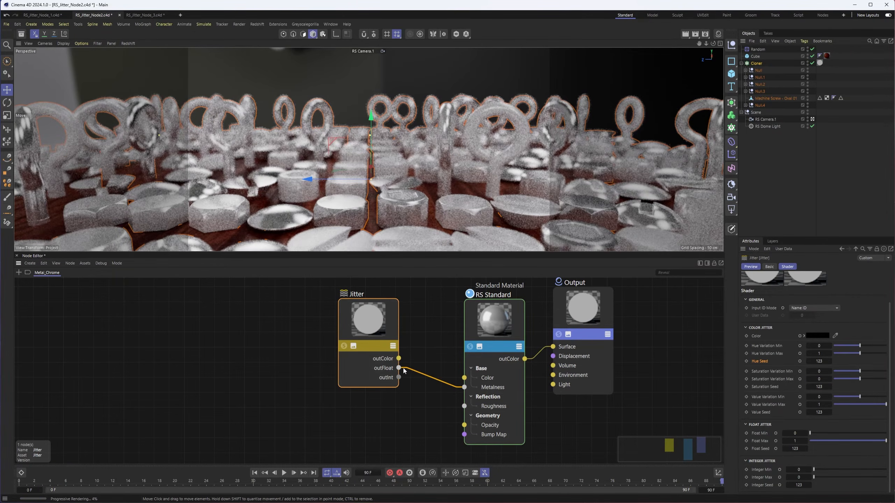
Also link the Jitter node's outFloat to the RS Standard node's Color and Roughness inputs
left_click_drag(371, 333, 356, 340)
left_click_drag(383, 375, 466, 380)
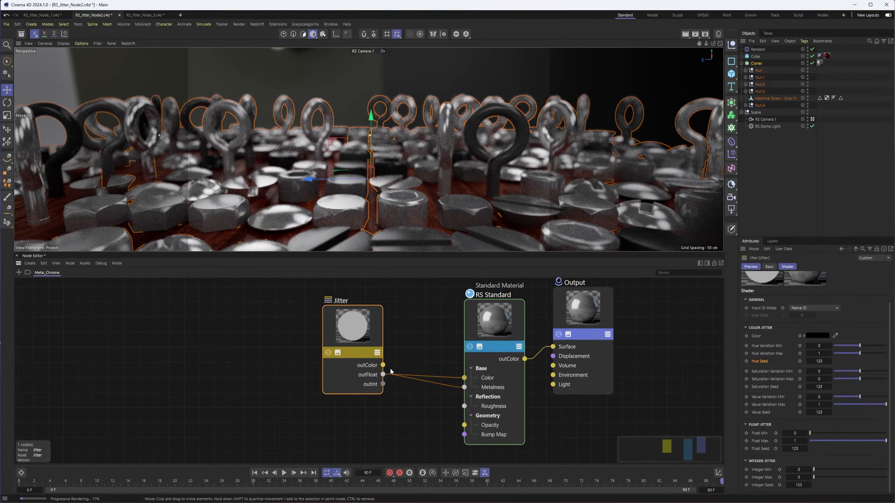
left_click_drag(363, 326, 351, 333)
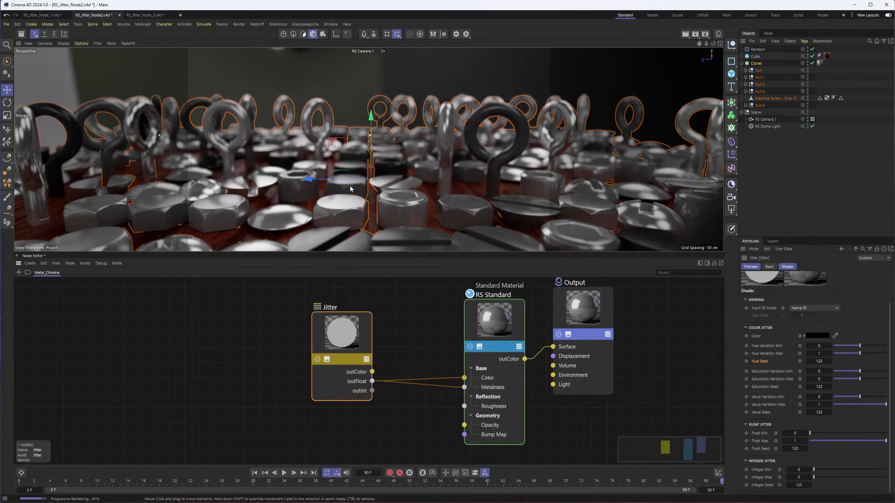
left_click_drag(341, 348, 328, 331)
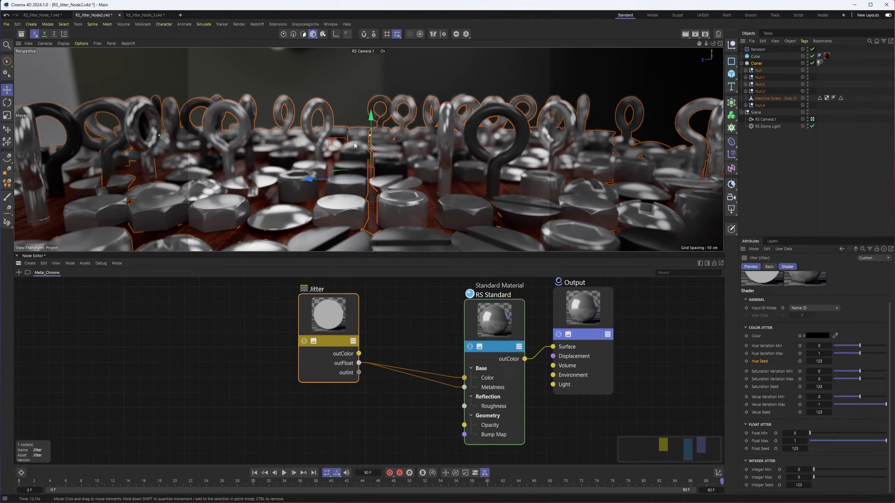
left_click_drag(359, 364, 464, 406)
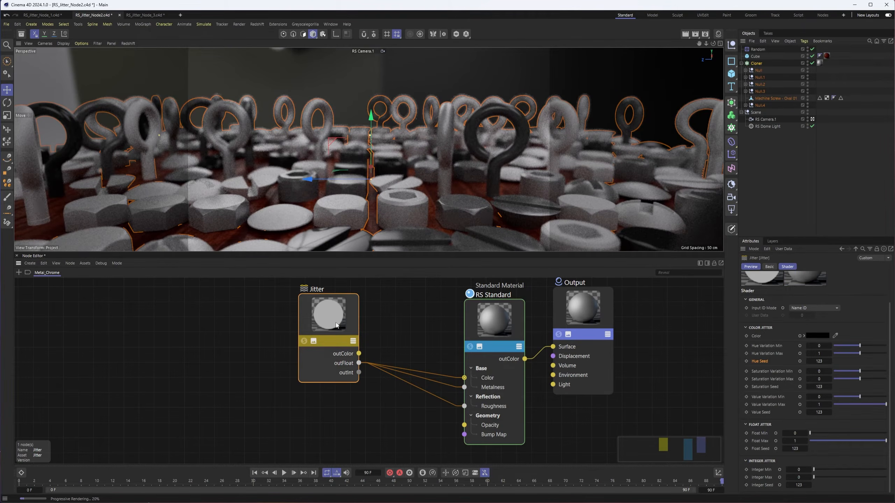
left_click_drag(334, 328, 307, 315)
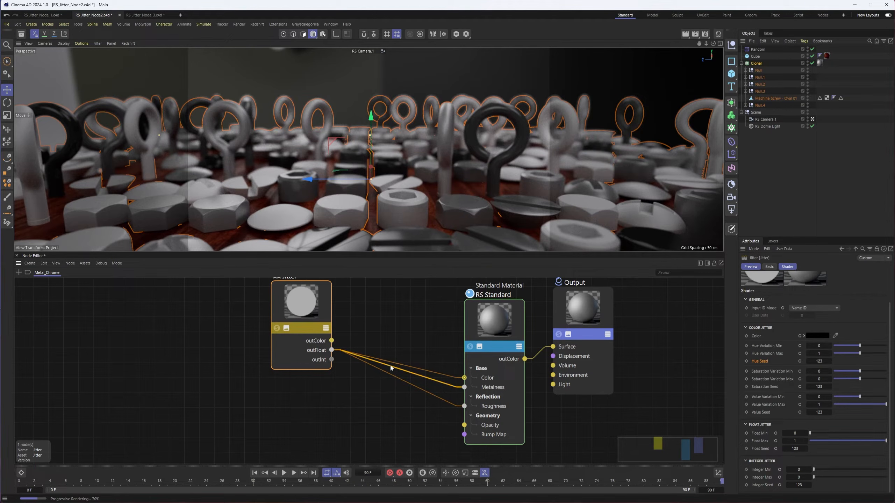
left_click_drag(314, 317, 322, 324)
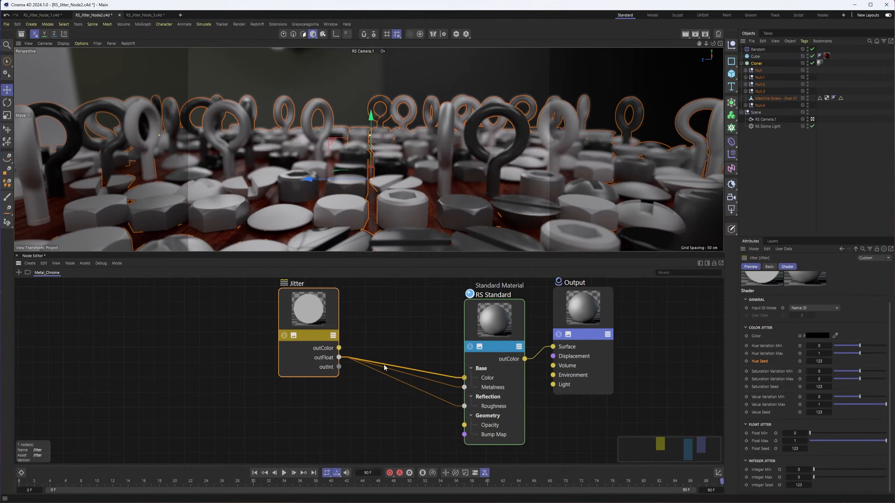
Delete all the links between the Jitter's outFloat and the RS Standard node's Roughness, Metalness and Color
left_click(381, 373)
key("Delete")
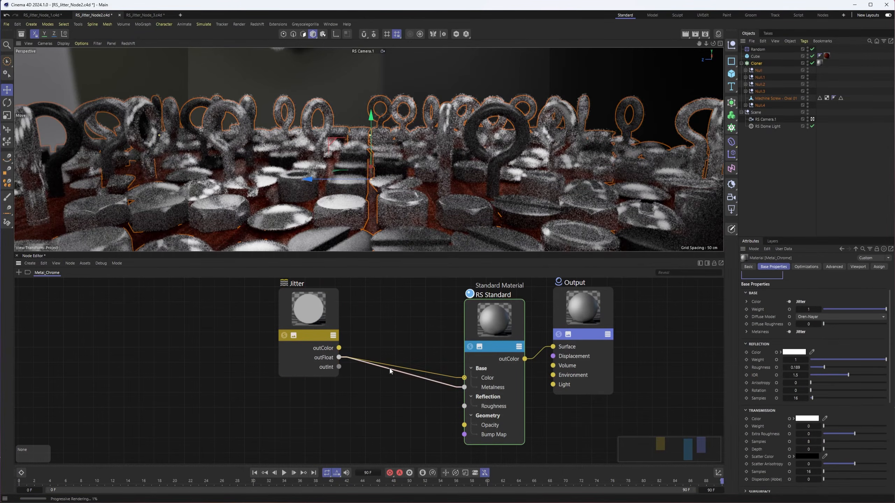
left_click(390, 369)
key("Delete")
left_click(392, 366)
key("Delete")
left_click_drag(324, 319, 317, 323)
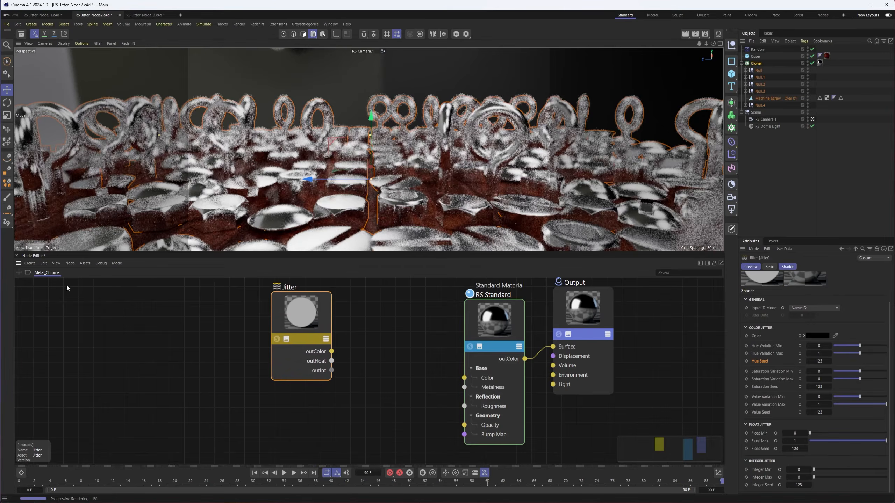
Add the imperfection texture si-v1_deposits_08_15cm.png from the Asset Browser to the node graph, then close the browser
left_click(21, 34)
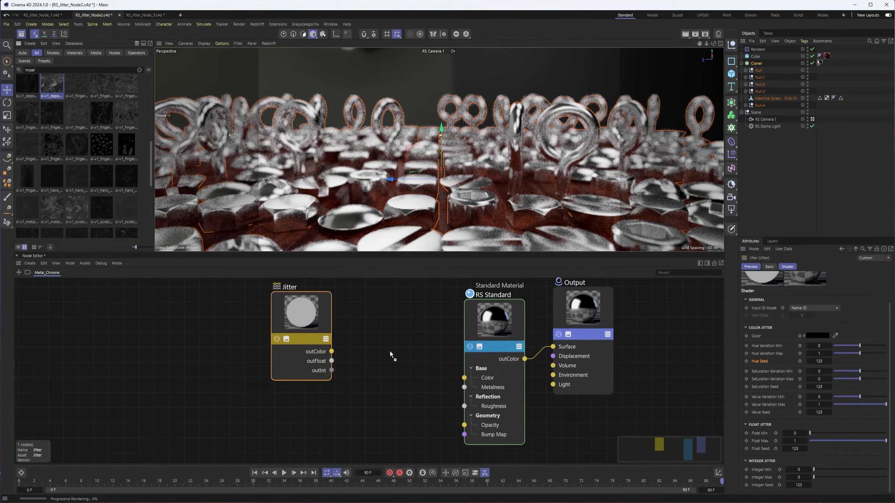
left_click_drag(391, 351, 390, 353)
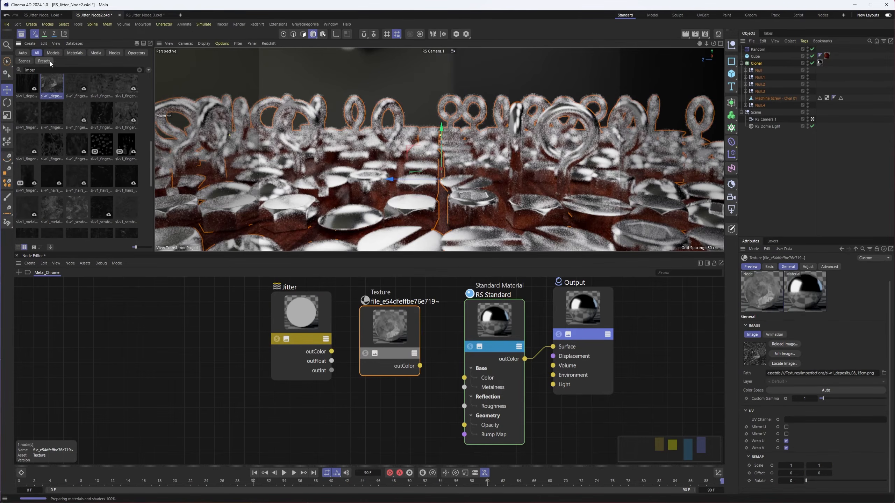
left_click_drag(151, 152, 149, 131)
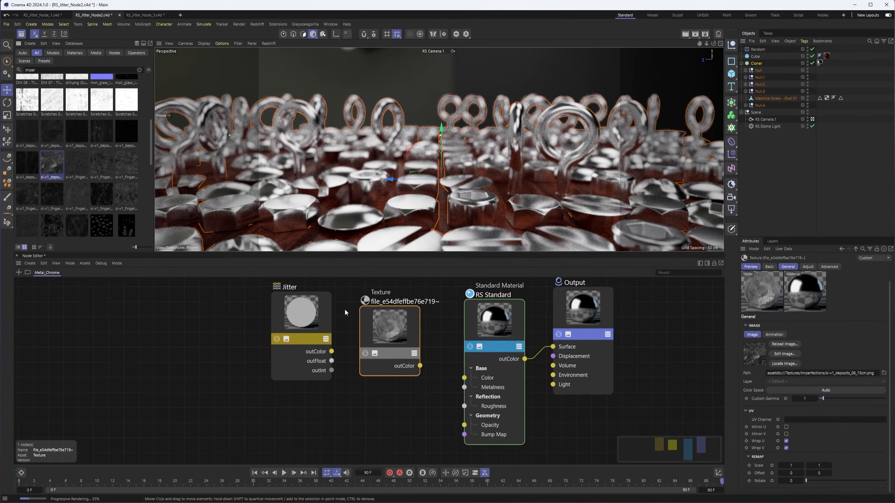
left_click(215, 325)
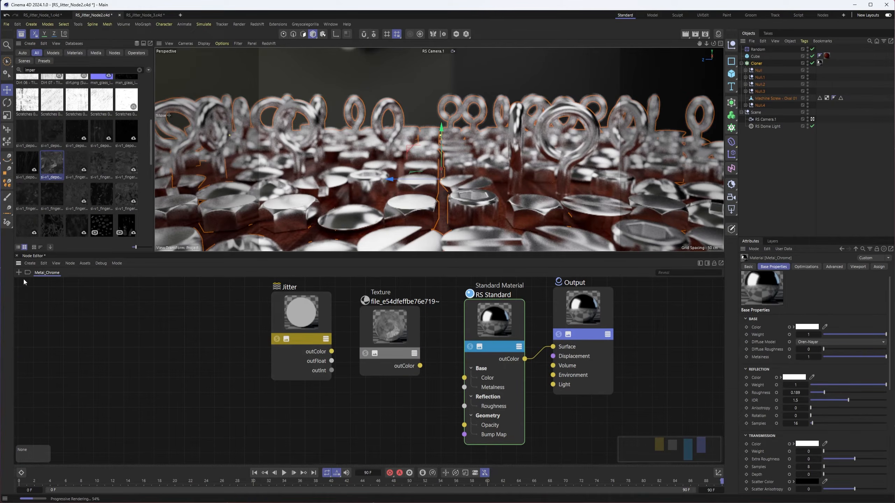
left_click(21, 33)
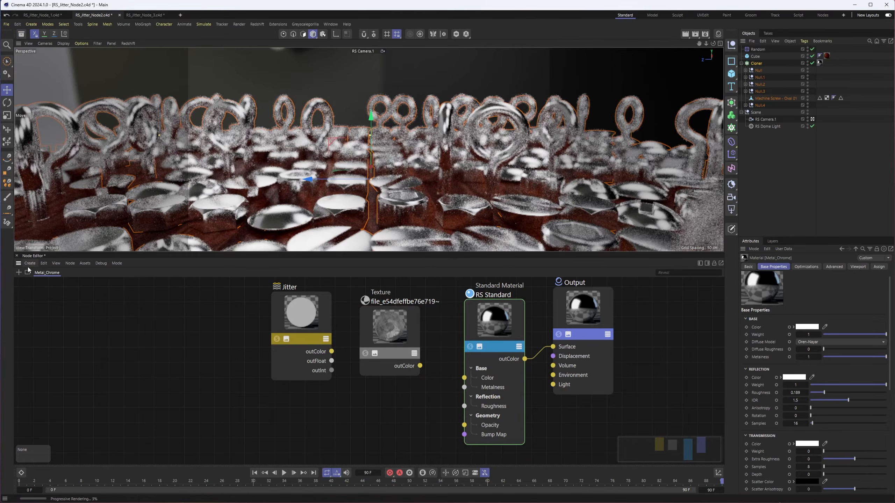
Add a Color Mix node to the Metal_Chrome material
left_click(19, 272)
type("c")
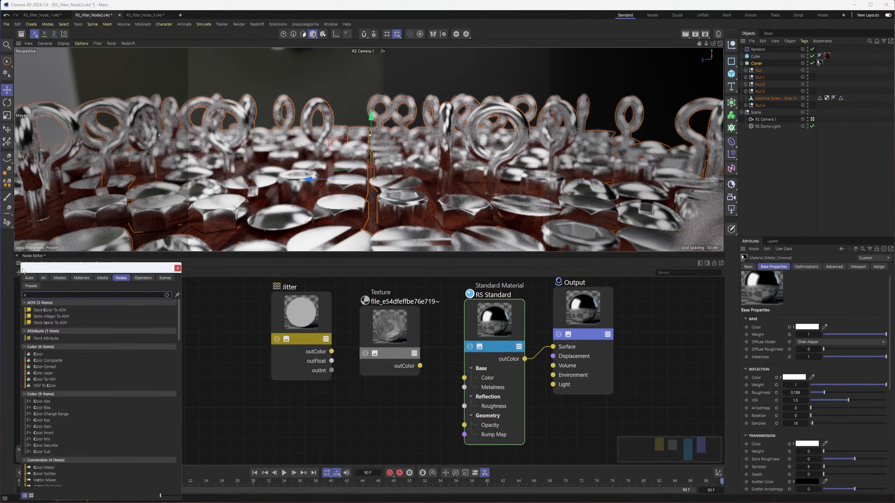
type("olor mix")
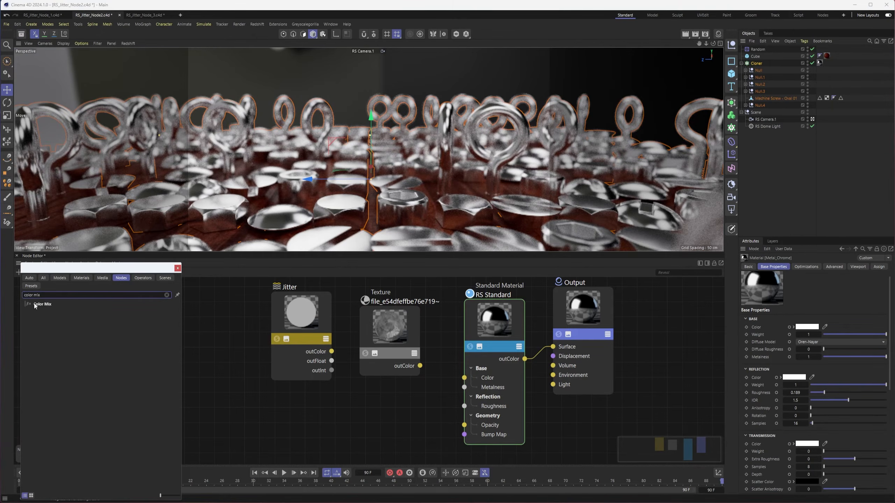
double_click(47, 306)
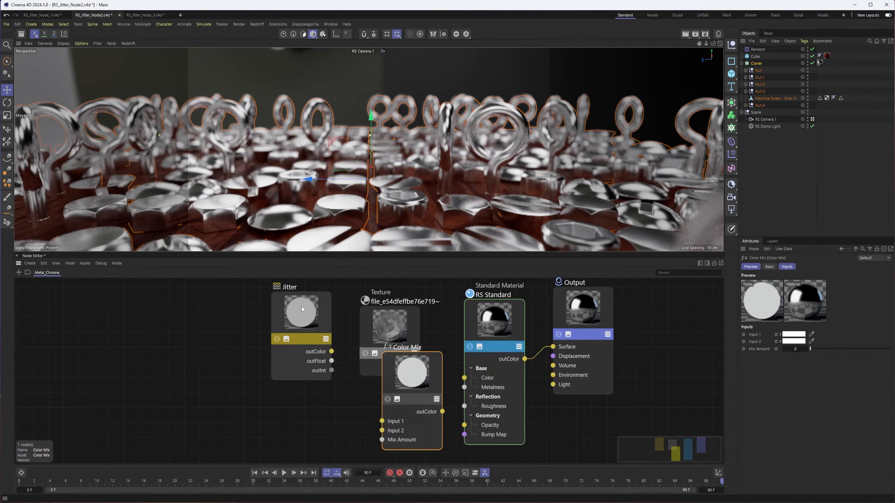
Connect the Texture's outColor to the Color Mix's Input 1 and the Jitter's outColor to Input 2, arranging the nodes to its left
left_click_drag(301, 306, 286, 329)
left_click_drag(317, 373, 382, 430)
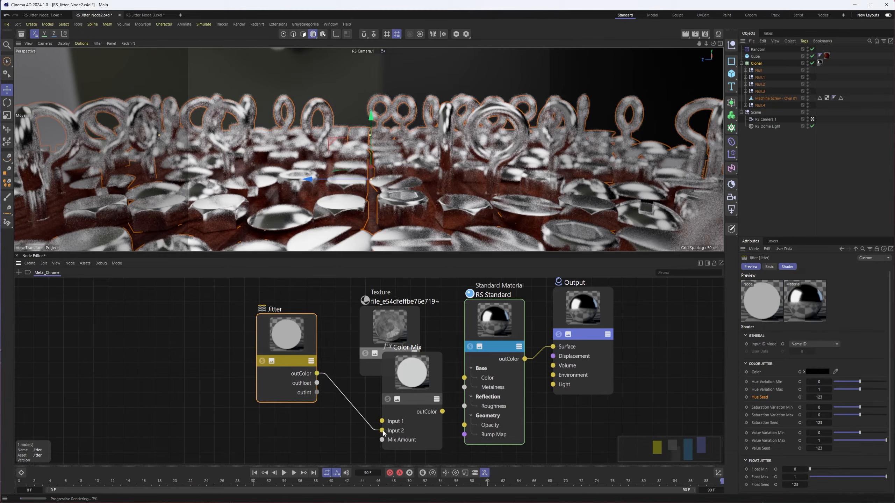
left_click_drag(386, 332, 336, 320)
left_click_drag(370, 354, 382, 421)
left_click_drag(417, 373, 421, 345)
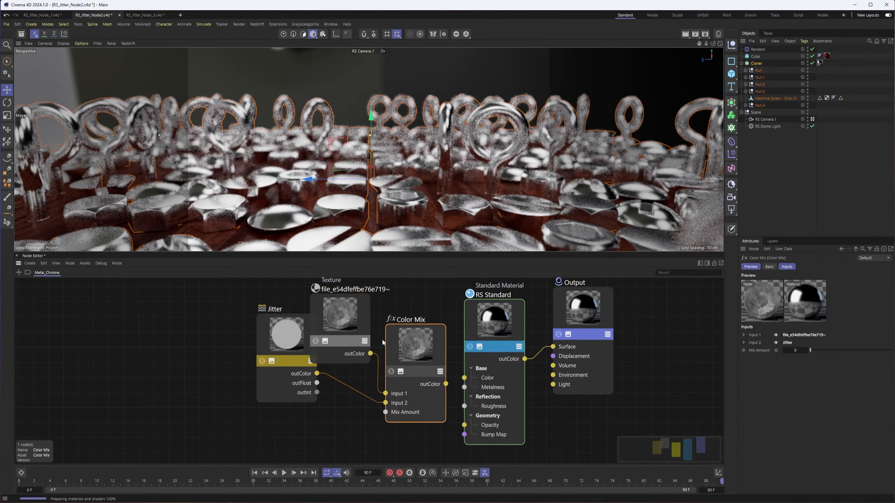
left_click_drag(287, 329, 265, 350)
left_click_drag(347, 309, 303, 318)
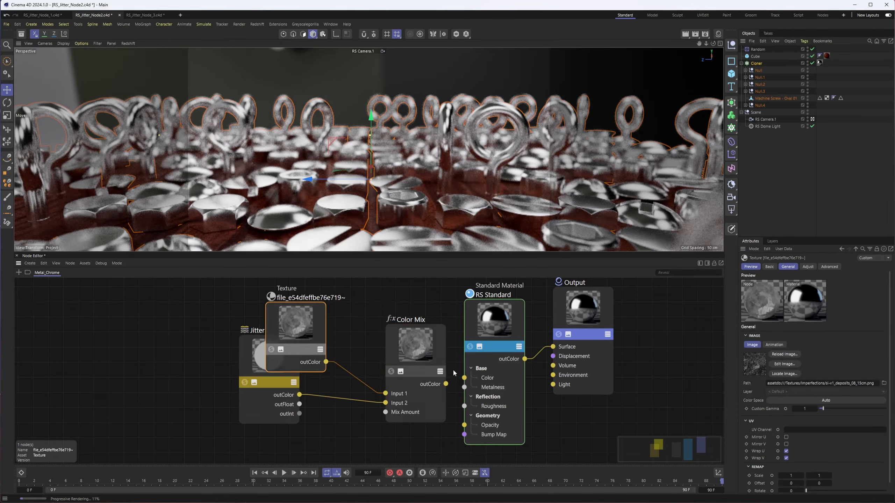
Connect the Color Mix's outColor to the RS Standard node's Roughness
left_click_drag(446, 383, 464, 378)
left_click(450, 388)
left_click_drag(446, 384, 464, 406)
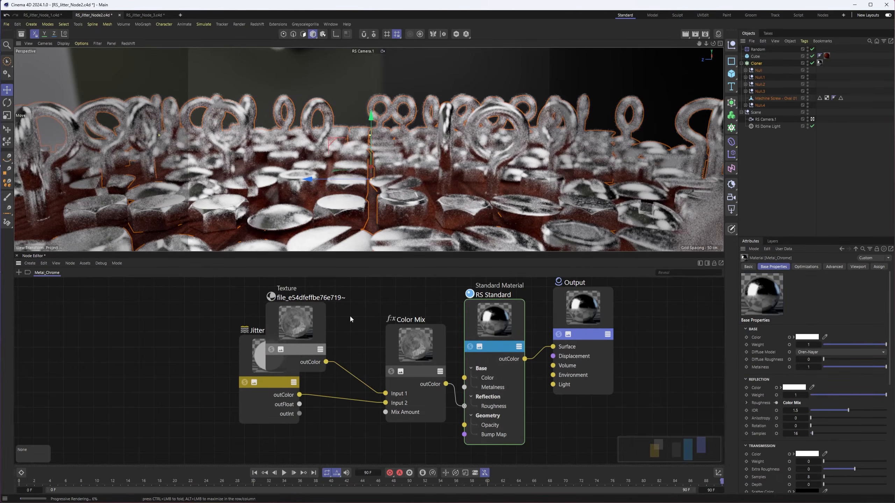
Solo the Color Mix node and set its Mix Amount to 0.47
left_click(392, 372)
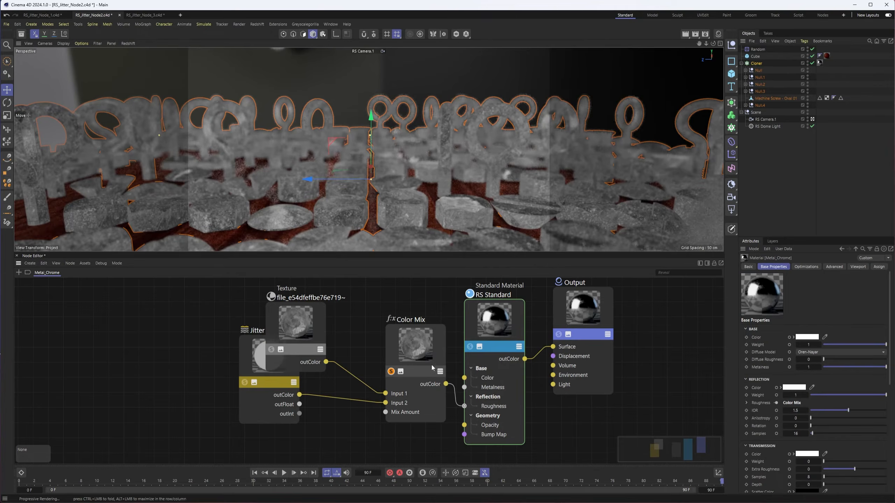
left_click(419, 349)
left_click_drag(816, 349, 848, 351)
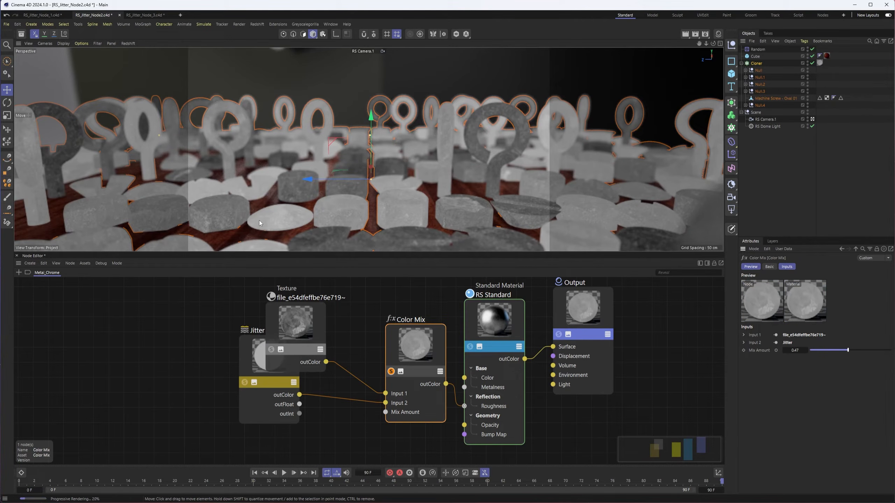
Separate the overlapping Texture and Jitter nodes and connect the Jitter's outFloat to the Color Mix's Mix Amount
left_click_drag(282, 353, 254, 361)
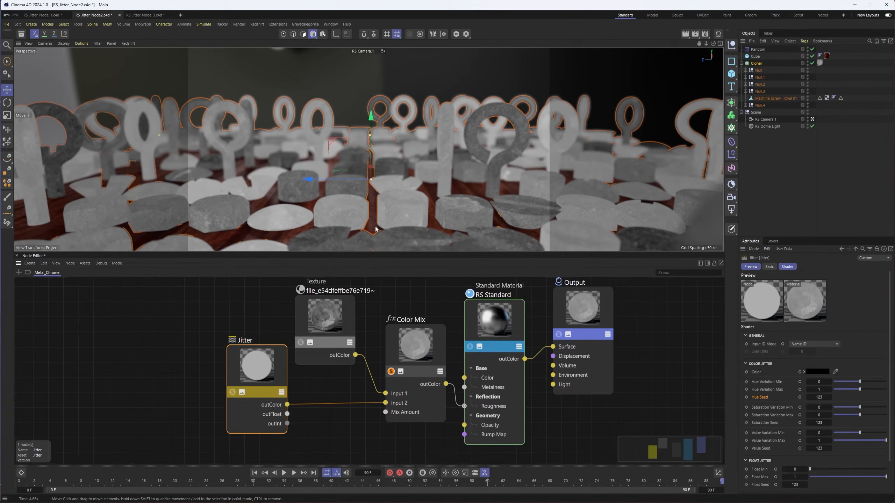
left_click_drag(274, 379, 256, 370)
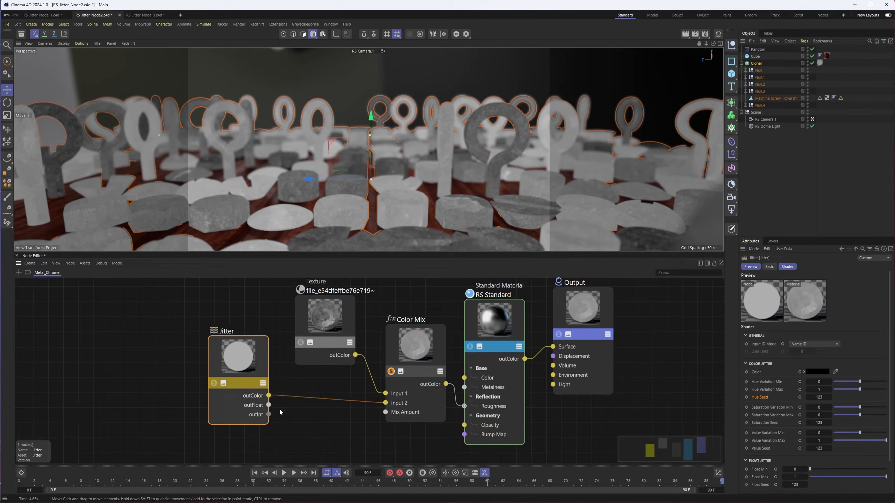
left_click_drag(269, 406, 386, 416)
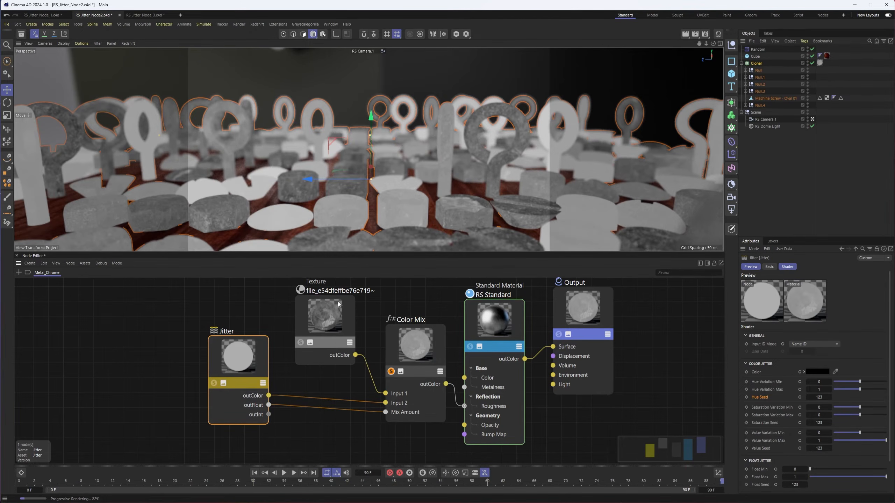
left_click_drag(252, 357, 233, 337)
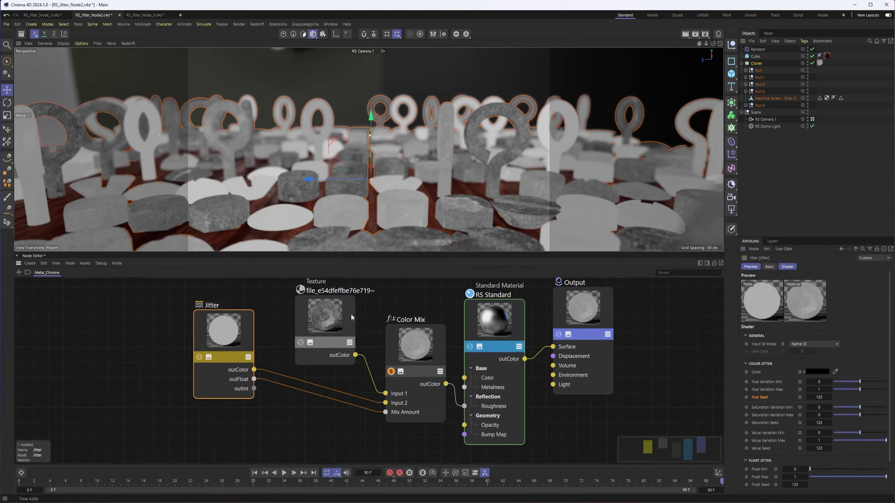
Space out the Jitter, Texture and Color Mix nodes and unsolo the Color Mix to render the full material
left_click(333, 328)
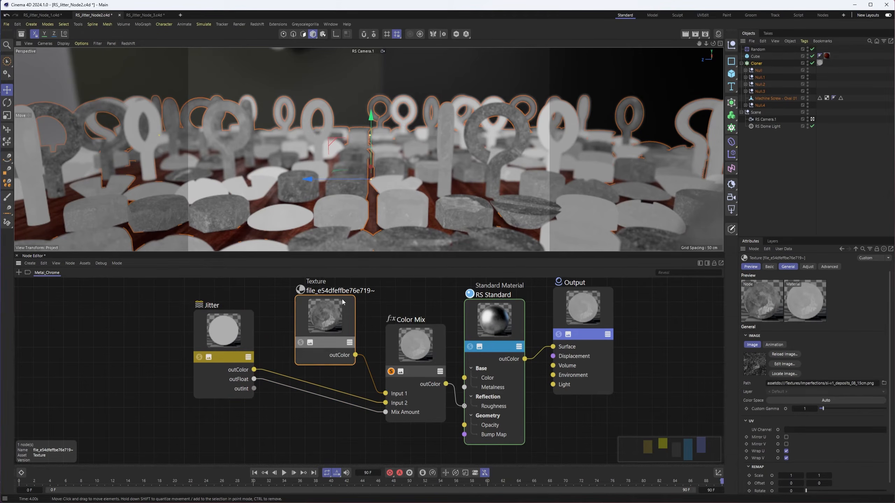
left_click_drag(195, 340, 144, 348)
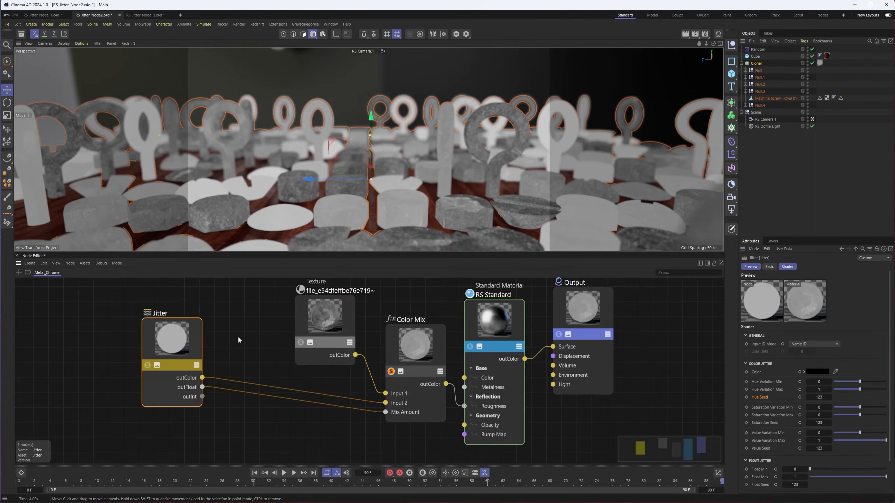
left_click_drag(324, 317, 242, 309)
left_click_drag(392, 373, 340, 350)
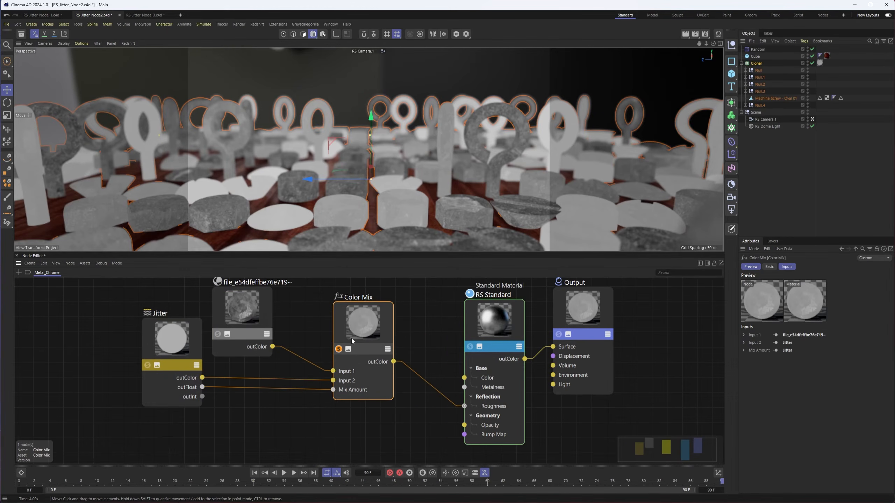
left_click(339, 350)
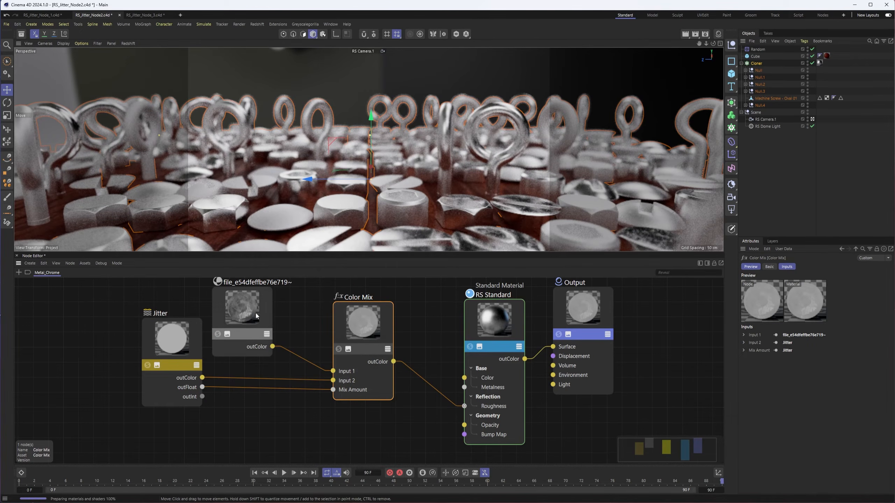
mouse_move(264, 319)
left_mouse_down()
mouse_move(295, 323)
mouse_move(255, 323)
mouse_move(276, 323)
left_mouse_up()
left_click_drag(361, 329, 359, 337)
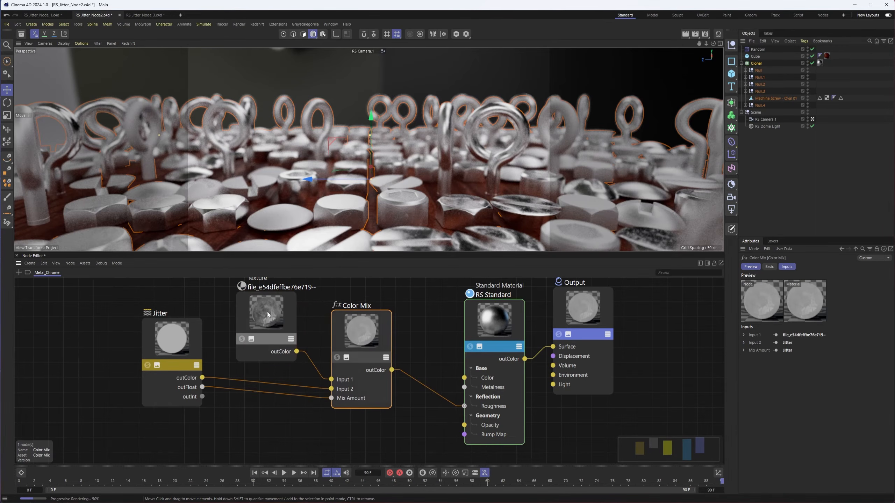
Add a Color Correct node and place it between the Color Mix and RS Standard nodes
left_click(21, 275)
type("color")
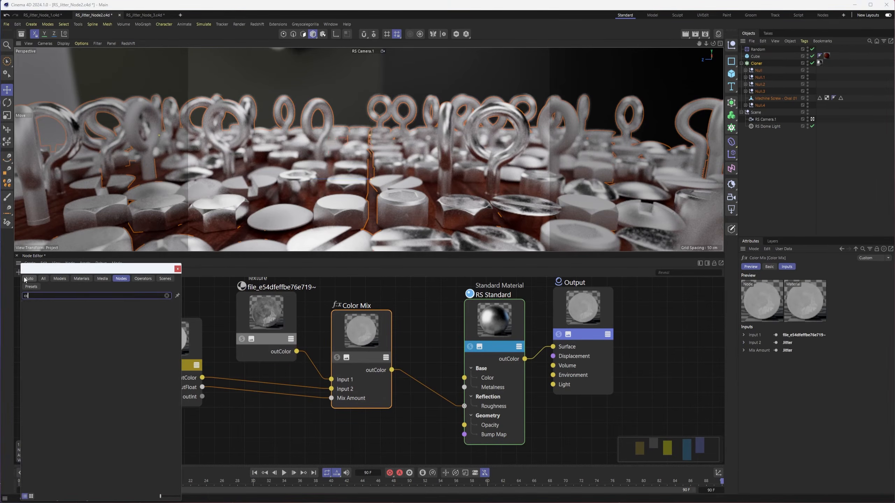
left_click_drag(45, 339, 436, 341)
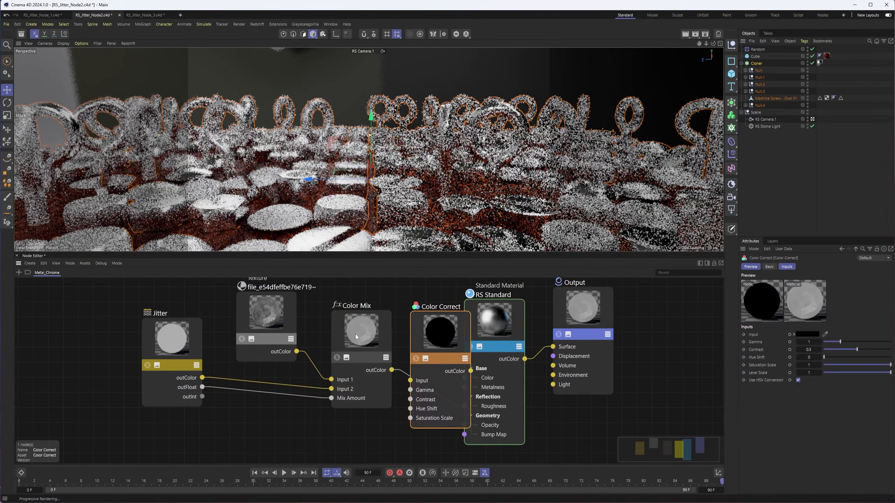
left_click_drag(361, 332, 344, 331)
left_click_drag(419, 343, 413, 326)
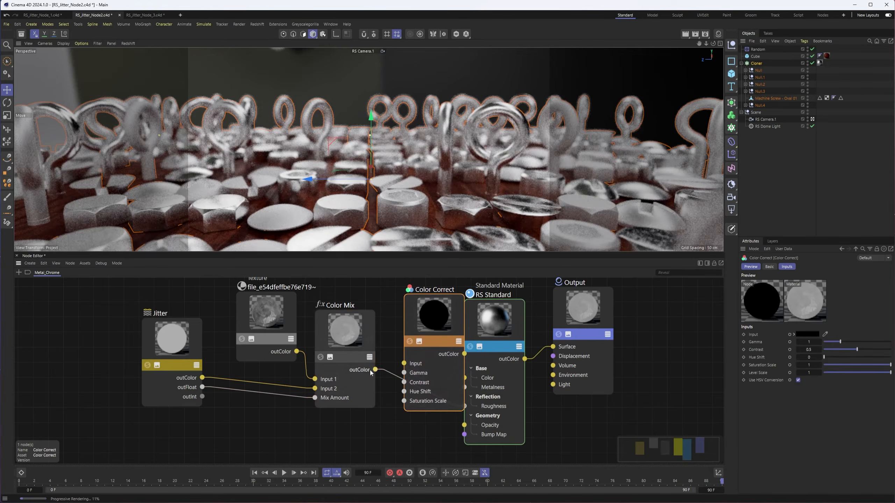
Make room around the Color Correct node, then feed the Color Mix's outColor into its Input and the Jitter's outFloat into its Contrast
left_click_drag(353, 333, 349, 323)
left_click_drag(267, 319, 237, 298)
left_click_drag(341, 319, 317, 317)
left_click_drag(428, 321, 407, 310)
left_click_drag(202, 387, 383, 371)
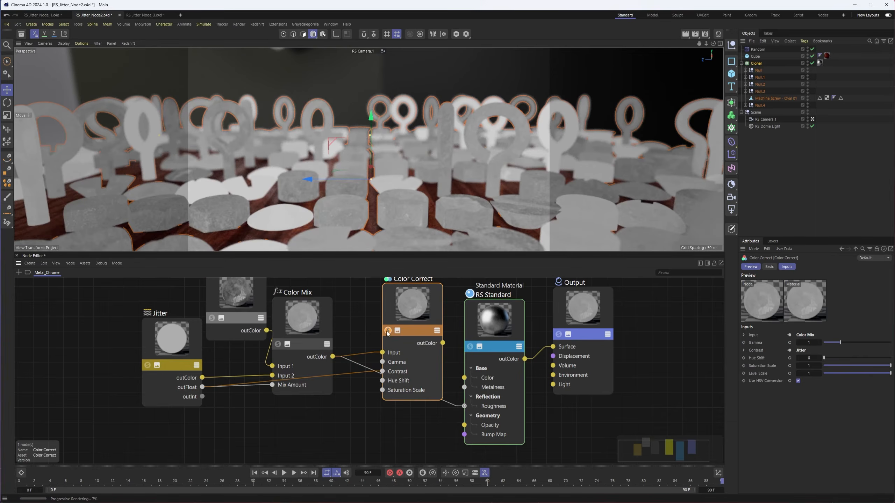
Connect the Color Correct's outColor to the RS Standard's Roughness and space out the Color Mix and Color Correct nodes
left_click_drag(442, 343, 464, 407)
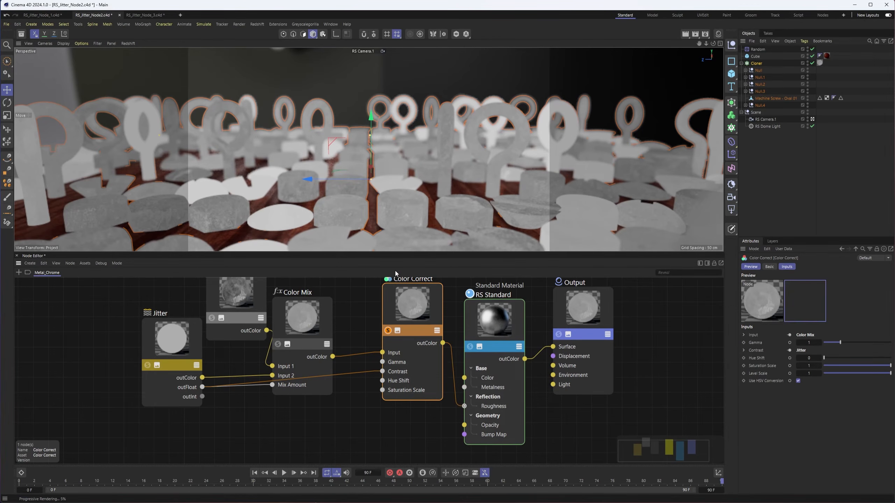
left_click_drag(296, 315, 308, 292)
left_click(194, 369)
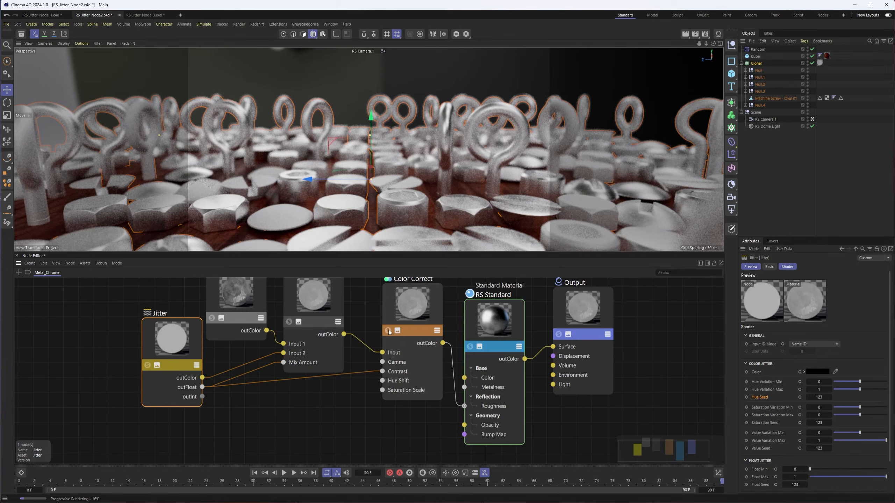
left_click_drag(397, 305, 401, 301)
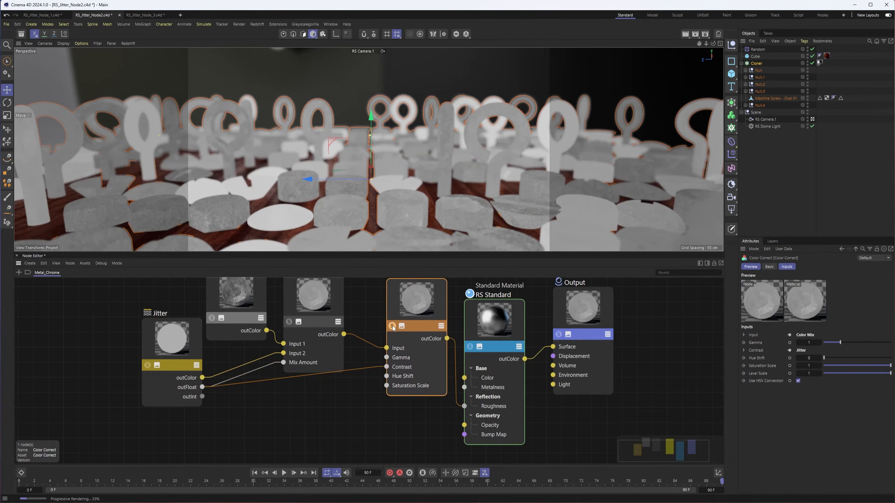
Drive the Color Correct's Gamma with the Jitter's outFloat, remove the Contrast link, and reposition the Color Correct node
left_click_drag(202, 387, 386, 357)
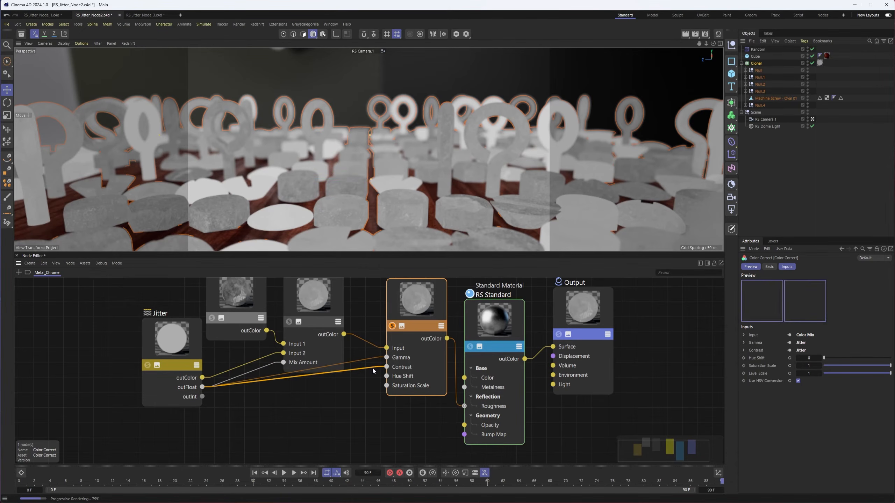
left_click(368, 365)
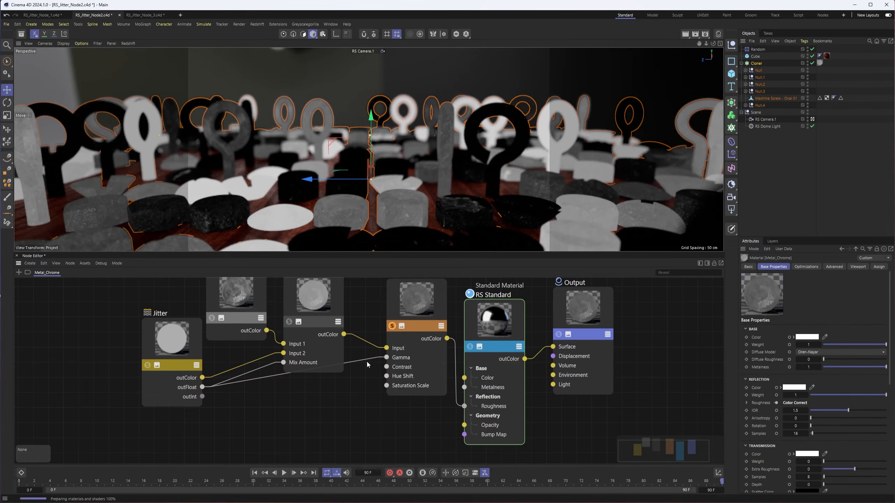
left_click(367, 362)
key("Delete")
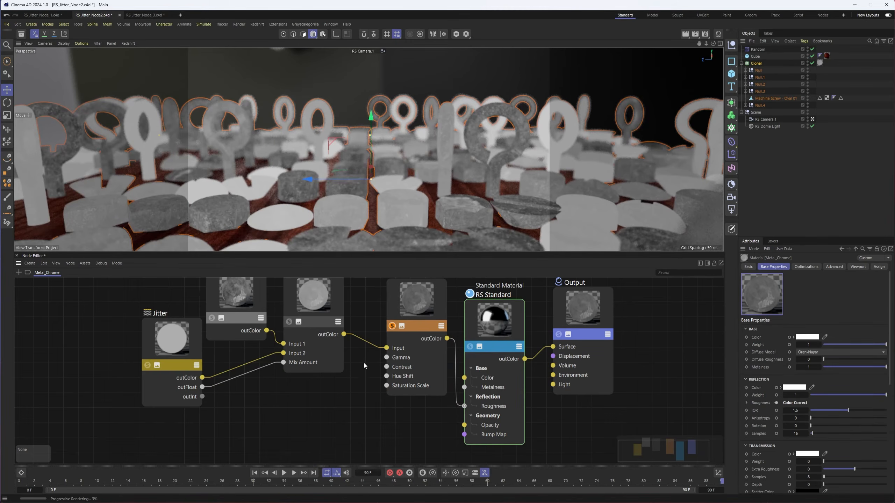
left_click_drag(203, 388, 383, 365)
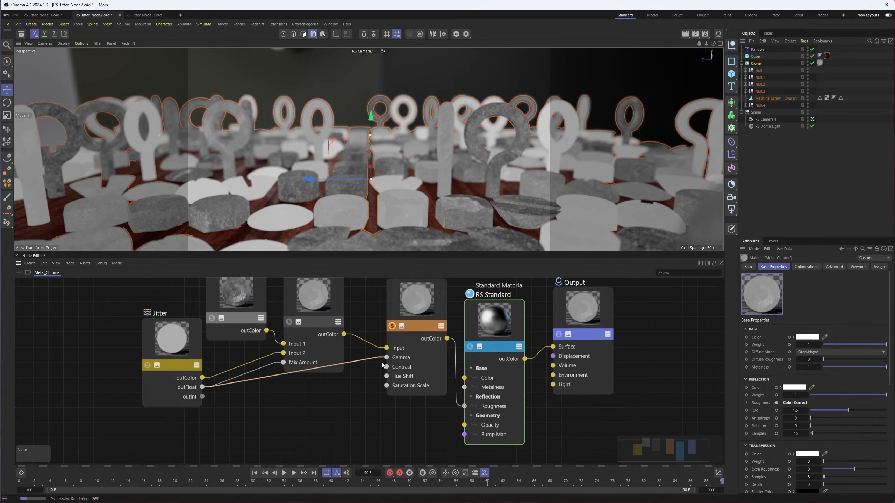
left_click_drag(427, 309, 412, 320)
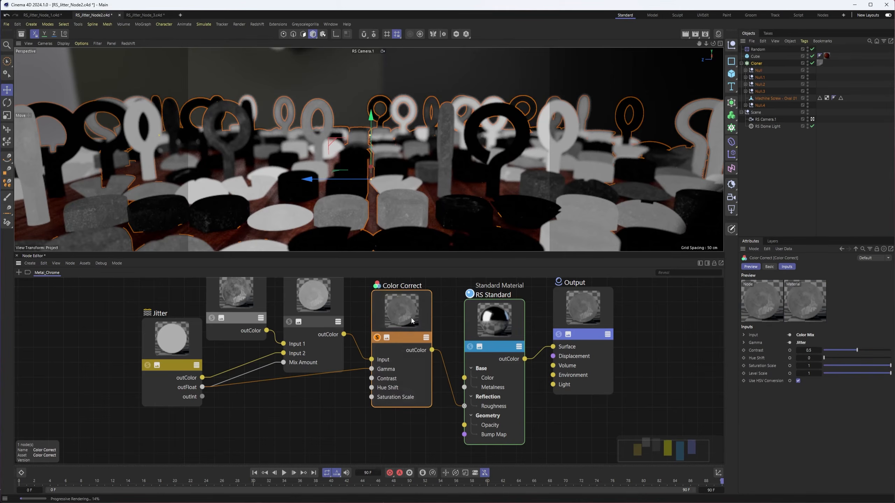
Compare the full material render with the soloed Color Correct output by toggling the node's solo state
left_click(377, 337)
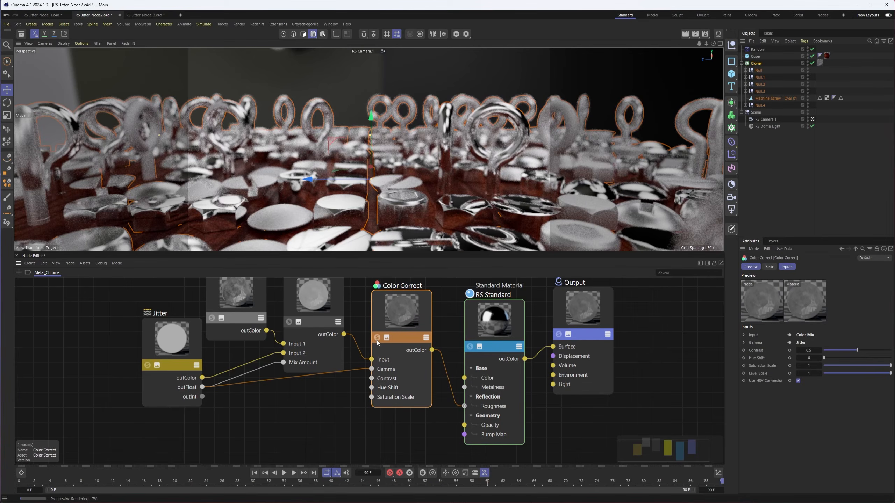
left_click(376, 339)
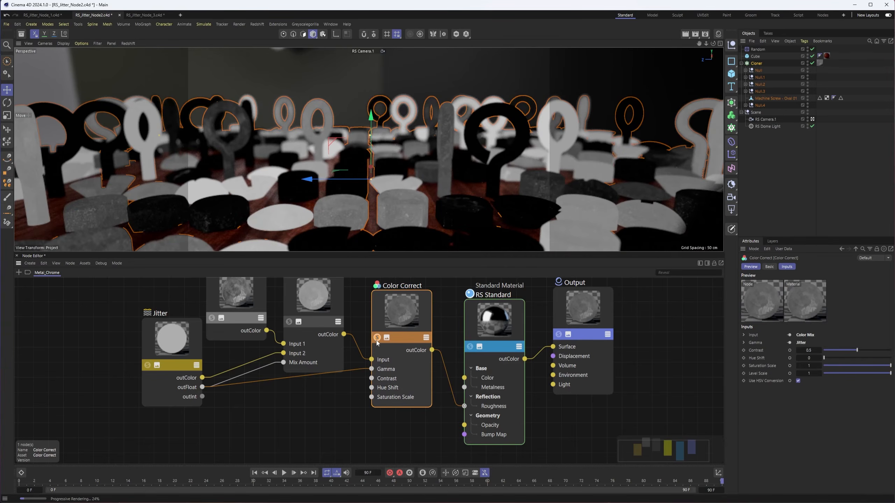
left_click(376, 339)
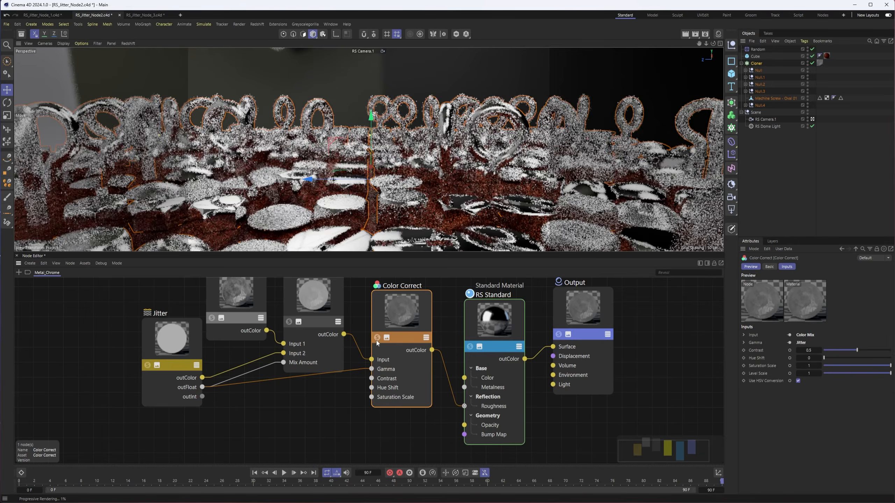
left_click(376, 339)
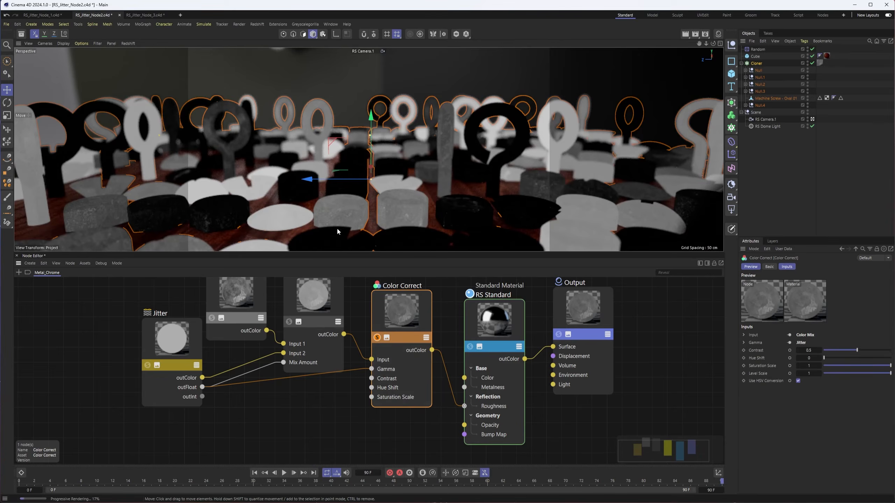
left_click_drag(400, 313, 397, 318)
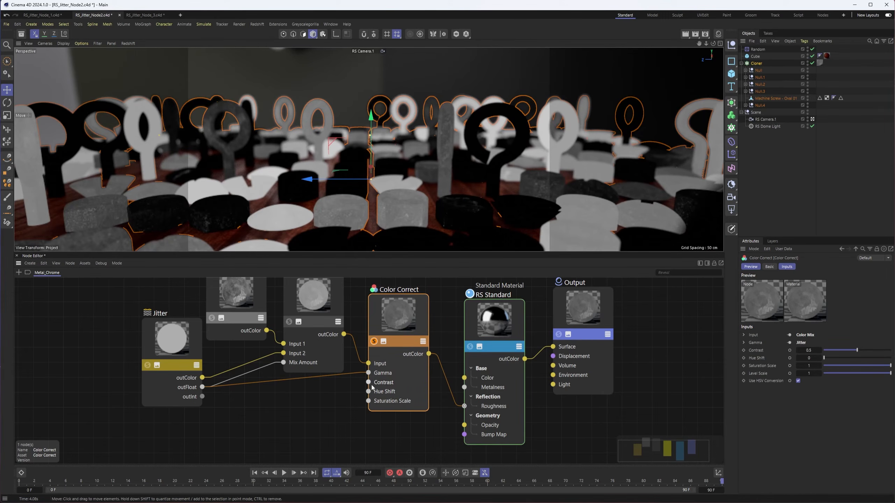
left_click_drag(421, 313, 425, 311)
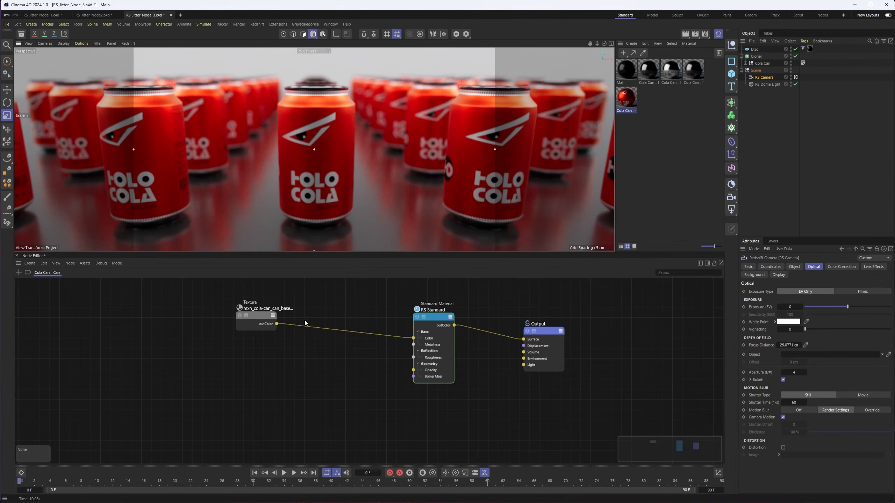
Add a Jitter node to the Cola Can material and place it between the base color Texture and RS Standard nodes
left_click(260, 318)
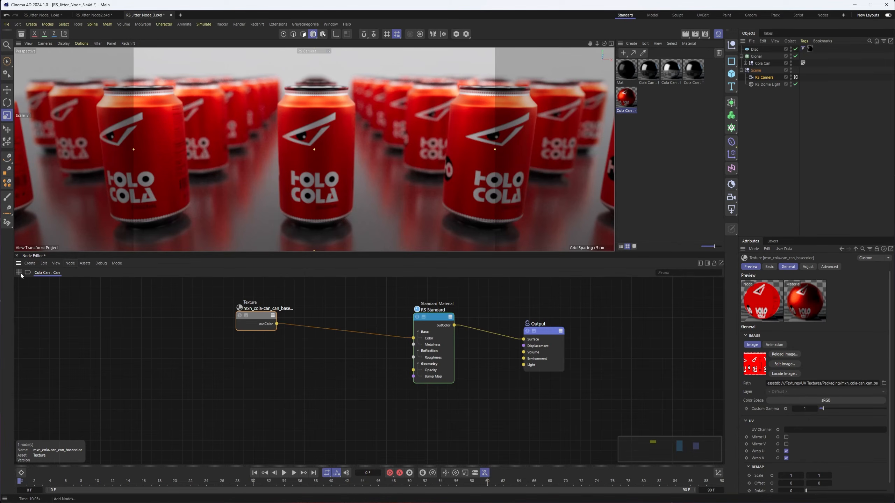
key("shift+c")
type("jitter")
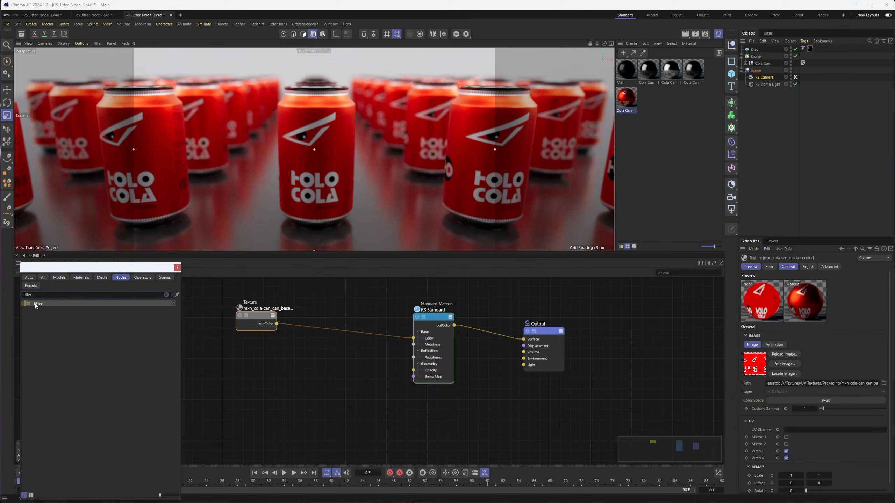
left_click_drag(36, 305, 334, 321)
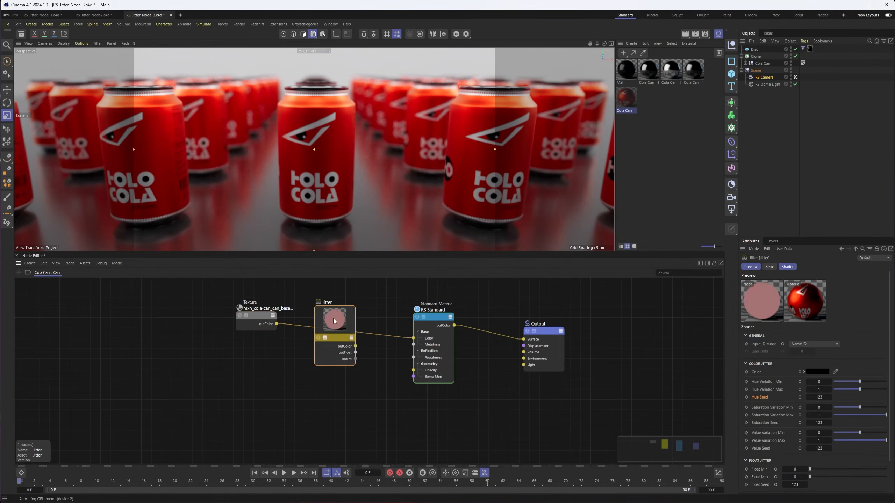
mouse_move(343, 317)
left_mouse_down()
mouse_move(349, 310)
mouse_move(338, 311)
left_mouse_up()
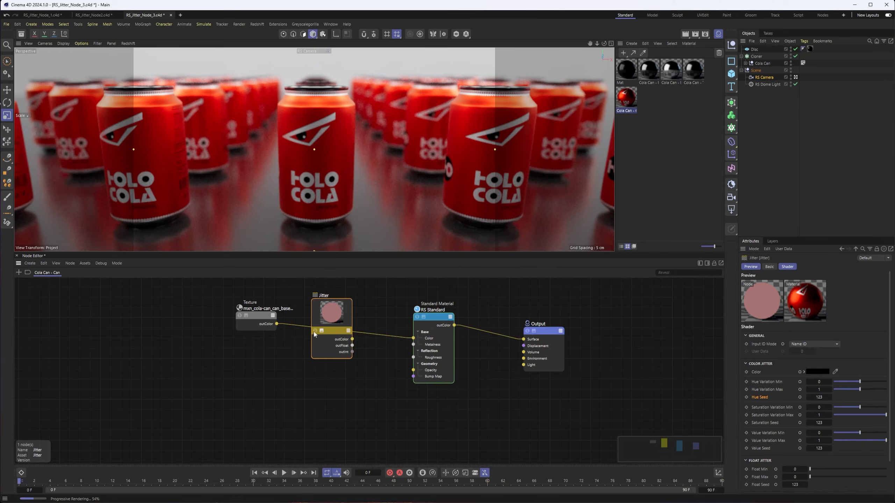
left_click_drag(328, 317, 331, 315)
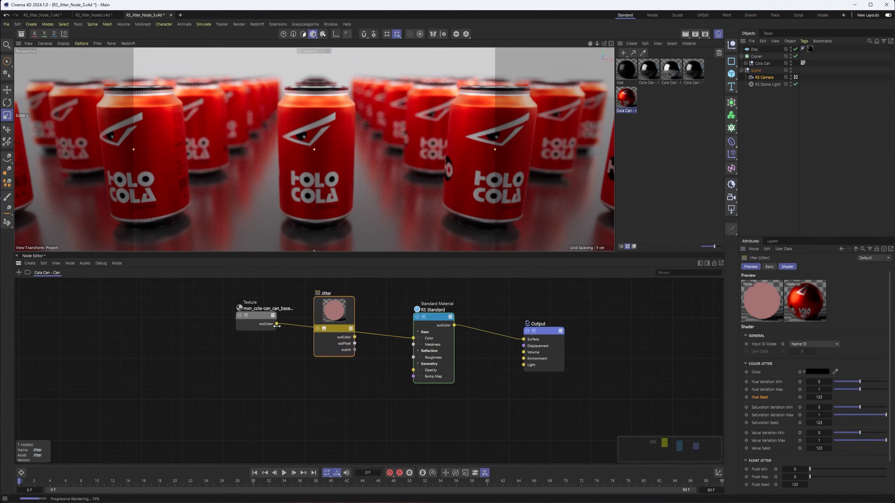
Feed the can texture's outColor into the Jitter's Color input and the Jitter's outColor into the RS Standard's Color
left_click_drag(278, 325, 321, 311)
mouse_move(349, 326)
left_click(403, 341)
left_click_drag(354, 337, 413, 338)
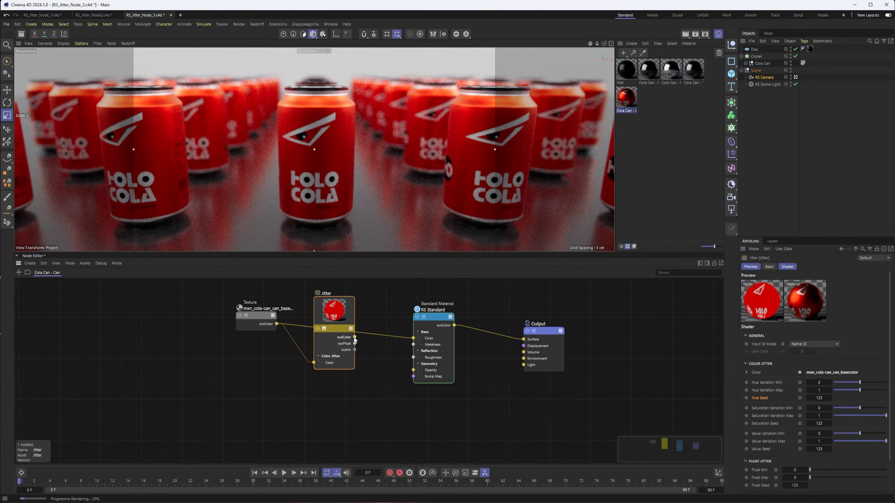
left_click_drag(332, 319, 335, 317)
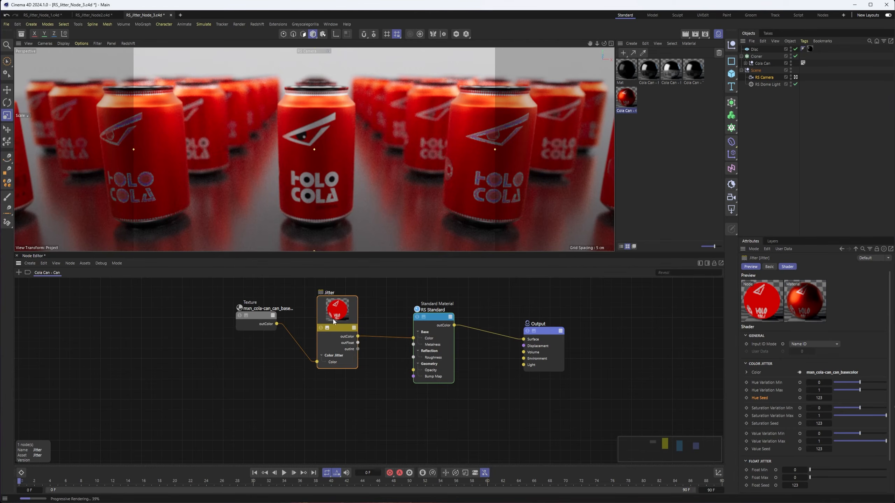
Set the Jitter's Hue Variation Min to -360 and Max to 324.72, and its Saturation Variation Min to -0.138
left_click_drag(860, 390, 886, 390)
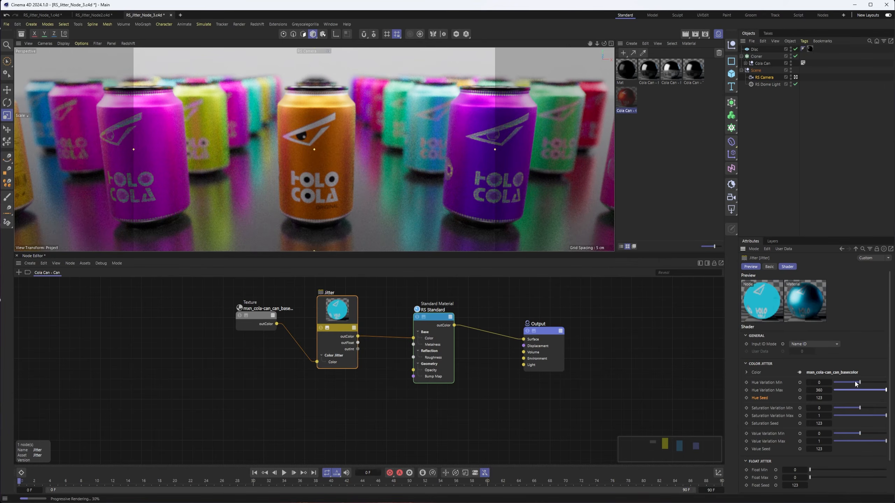
left_click_drag(856, 383, 830, 383)
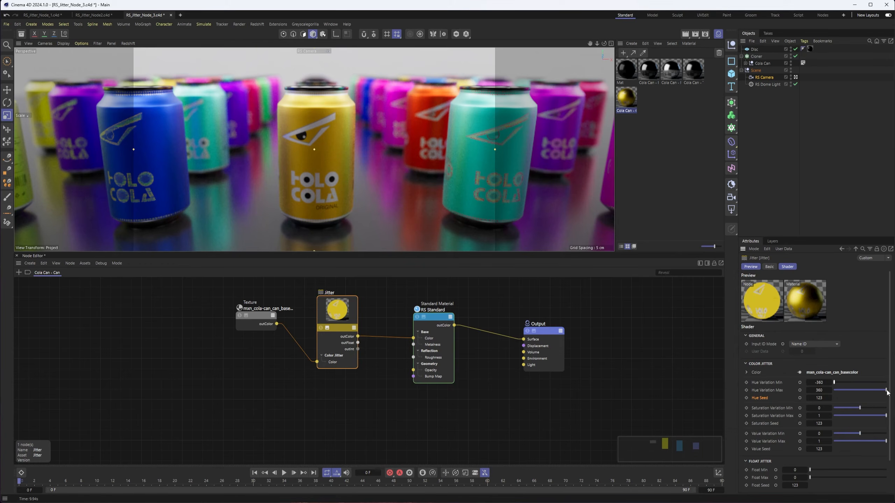
left_click_drag(886, 390, 884, 390)
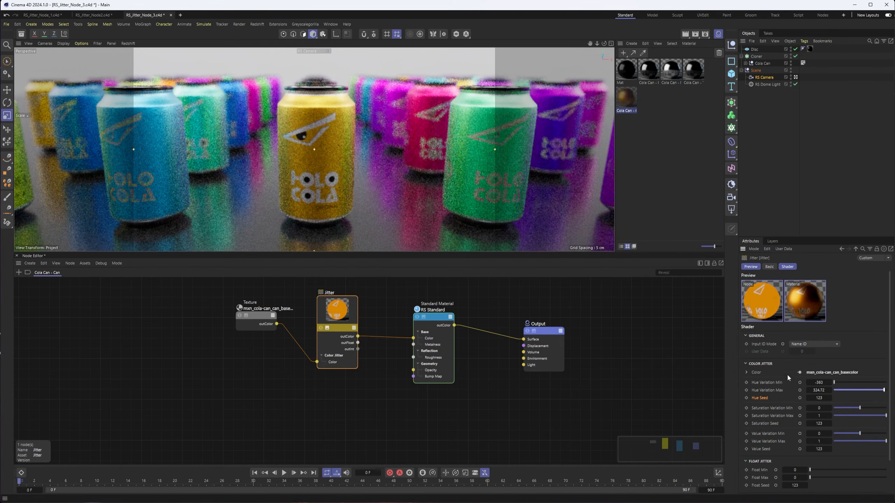
left_click_drag(862, 411, 858, 411)
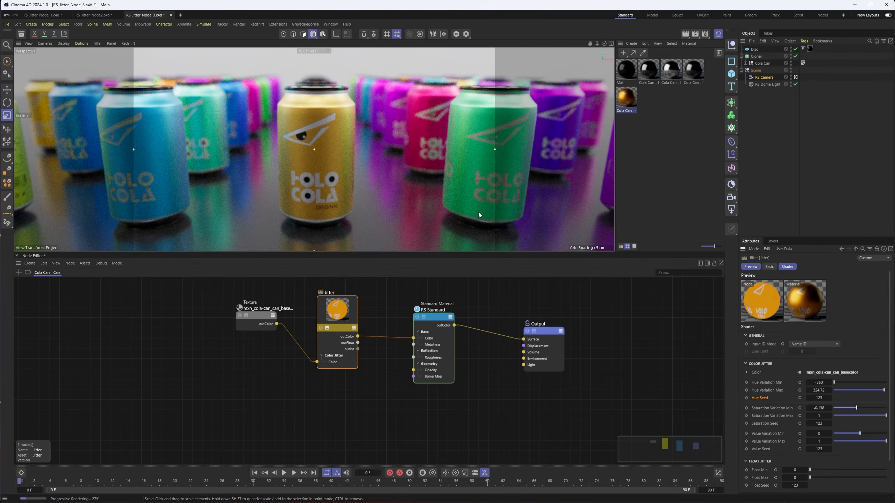
Tidy the node layout by shifting the Jitter and can Texture nodes slightly apart
mouse_move(344, 318)
left_mouse_down()
mouse_move(368, 317)
mouse_move(352, 320)
left_mouse_up()
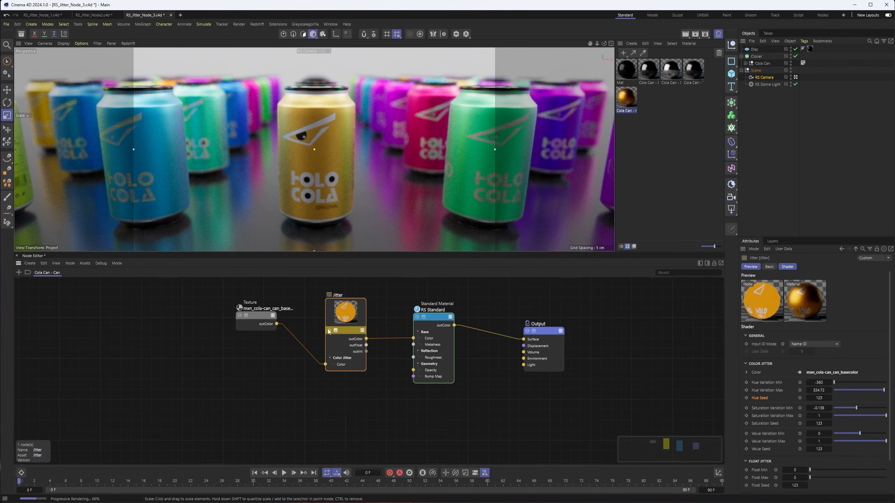
mouse_move(264, 321)
left_mouse_down()
mouse_move(245, 328)
mouse_move(275, 329)
left_mouse_up()
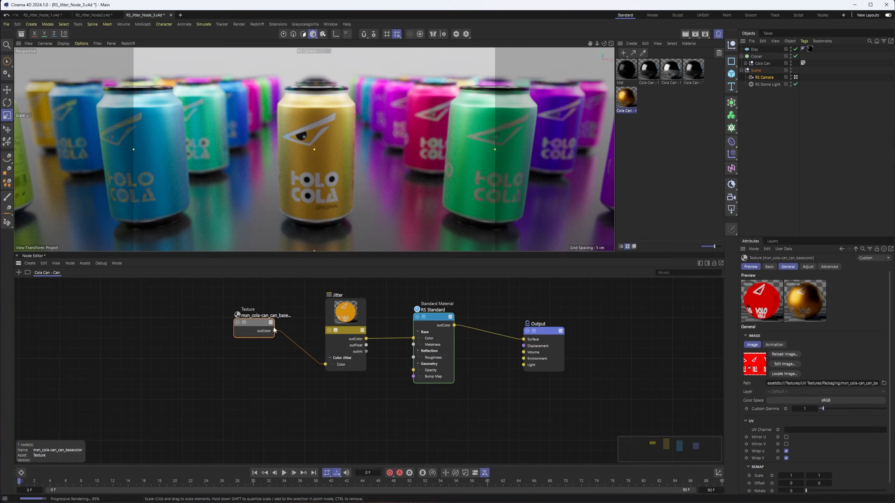
left_click_drag(352, 320, 350, 317)
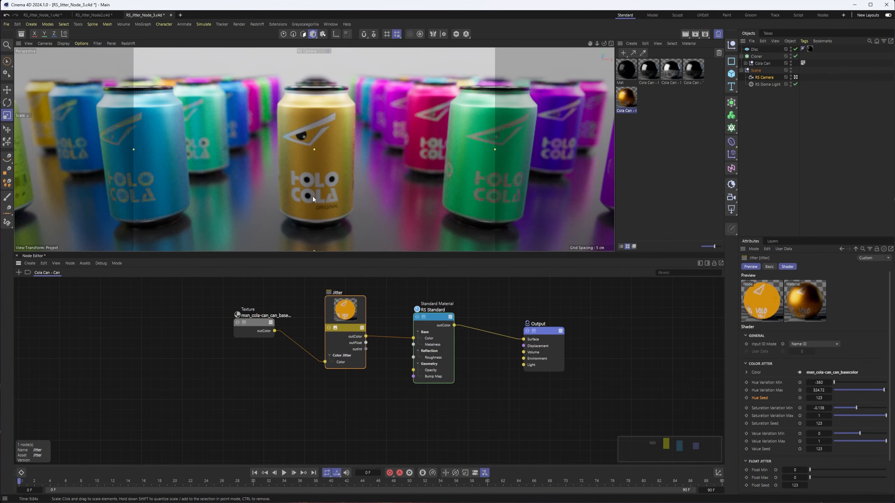